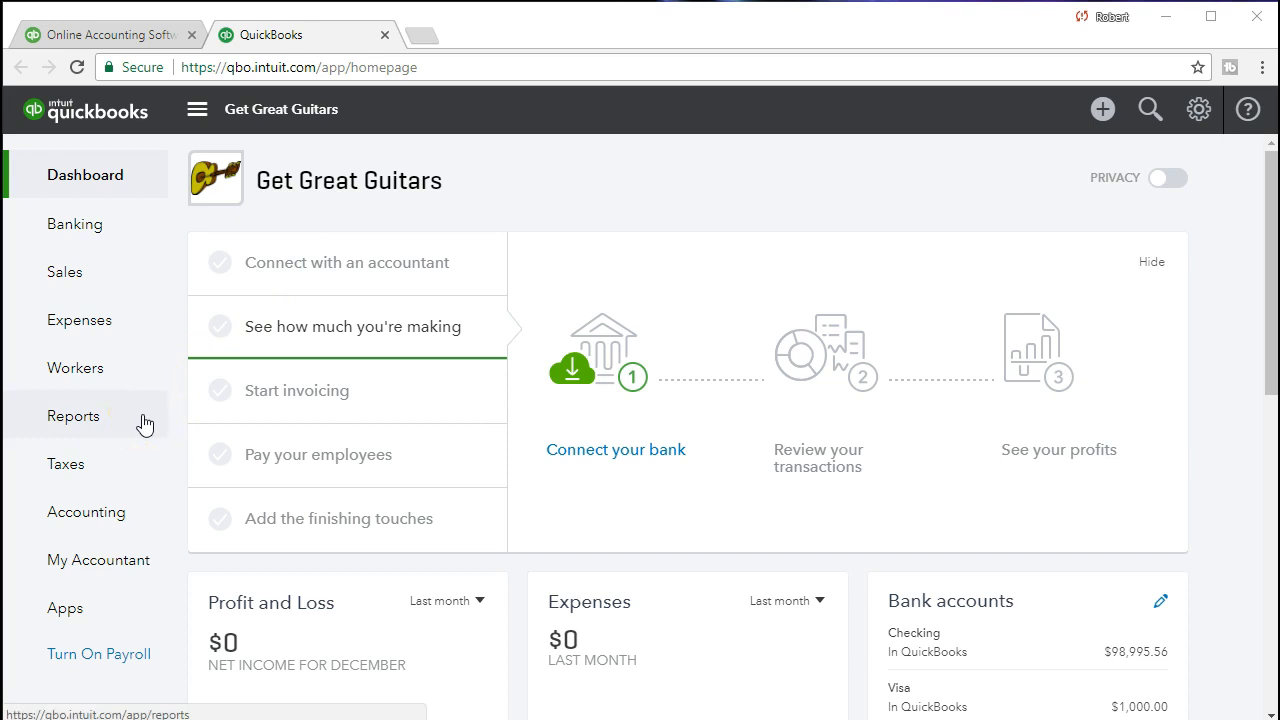
Run the Balance Sheet report for the custom period 01/01/2021 to 02/28/2021.
click(144, 424)
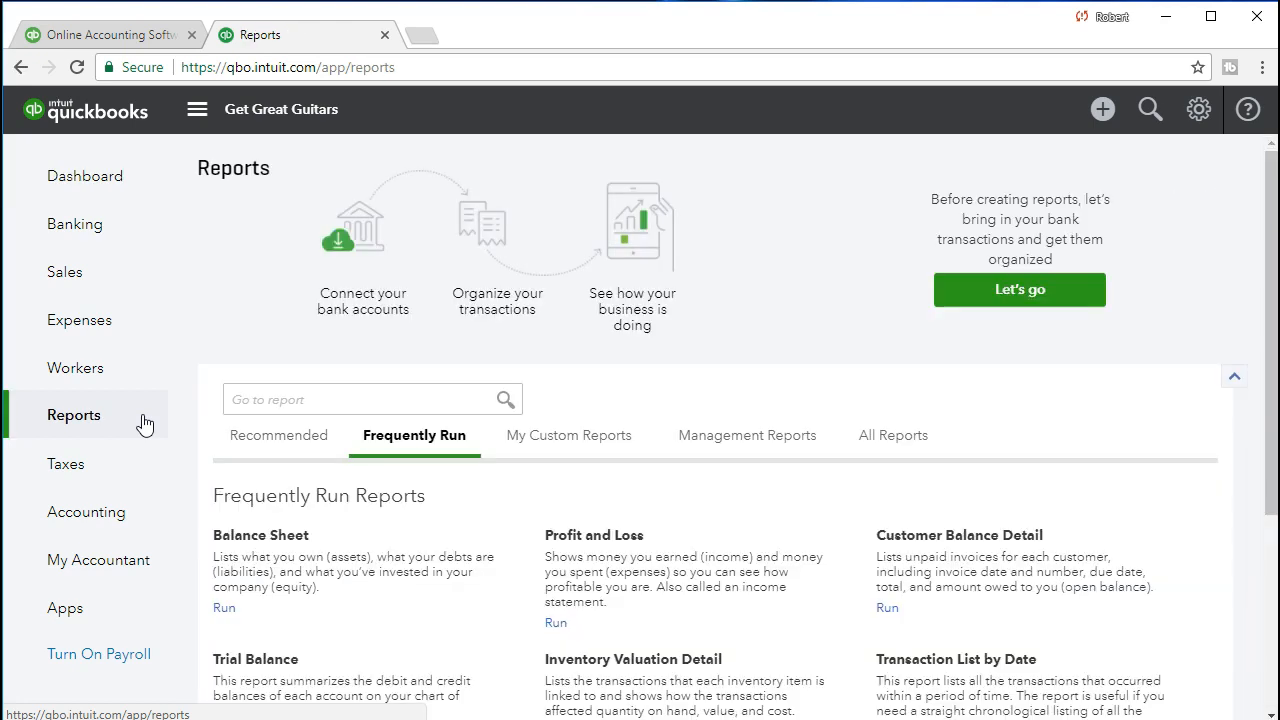
click(278, 541)
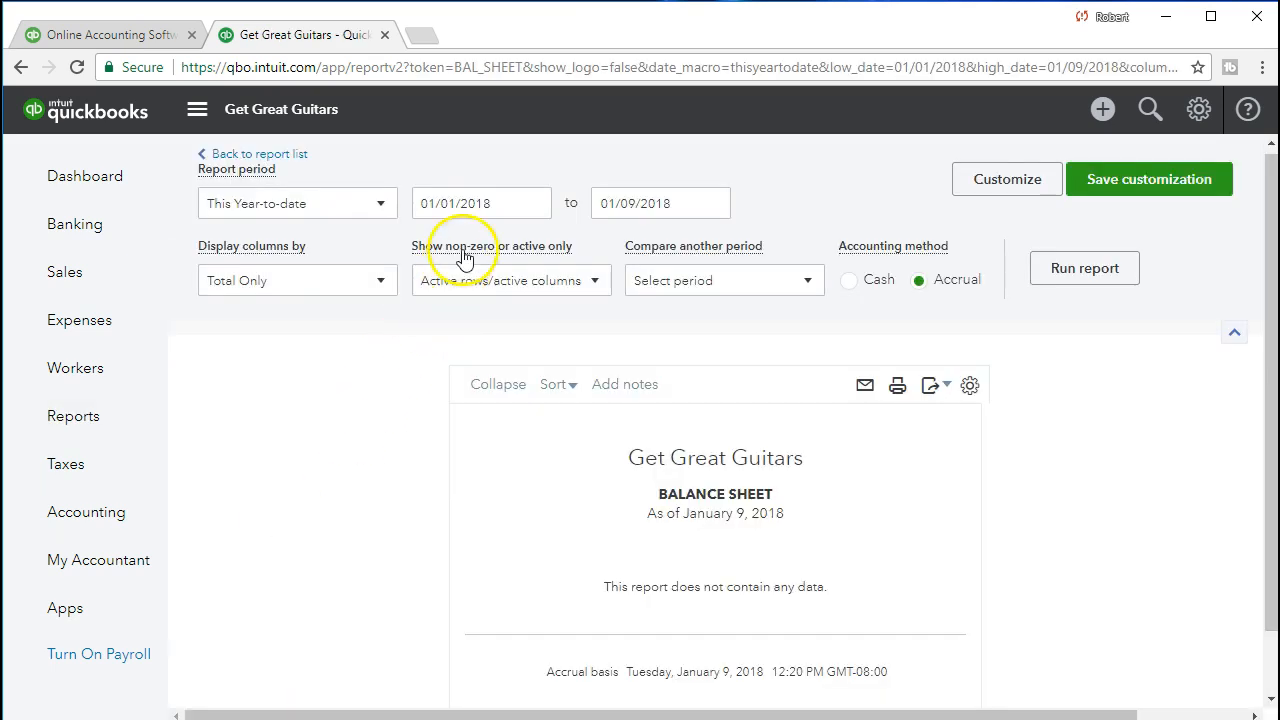
drag(503, 203, 380, 200)
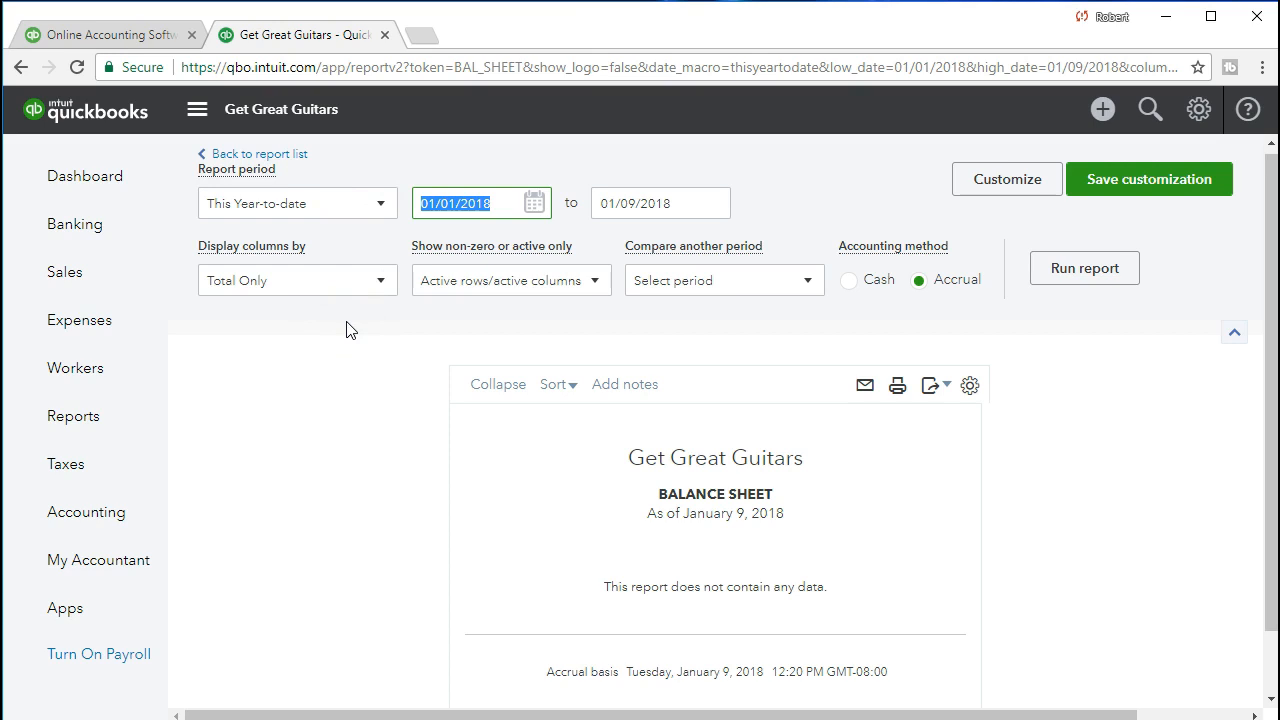
text(01012021)
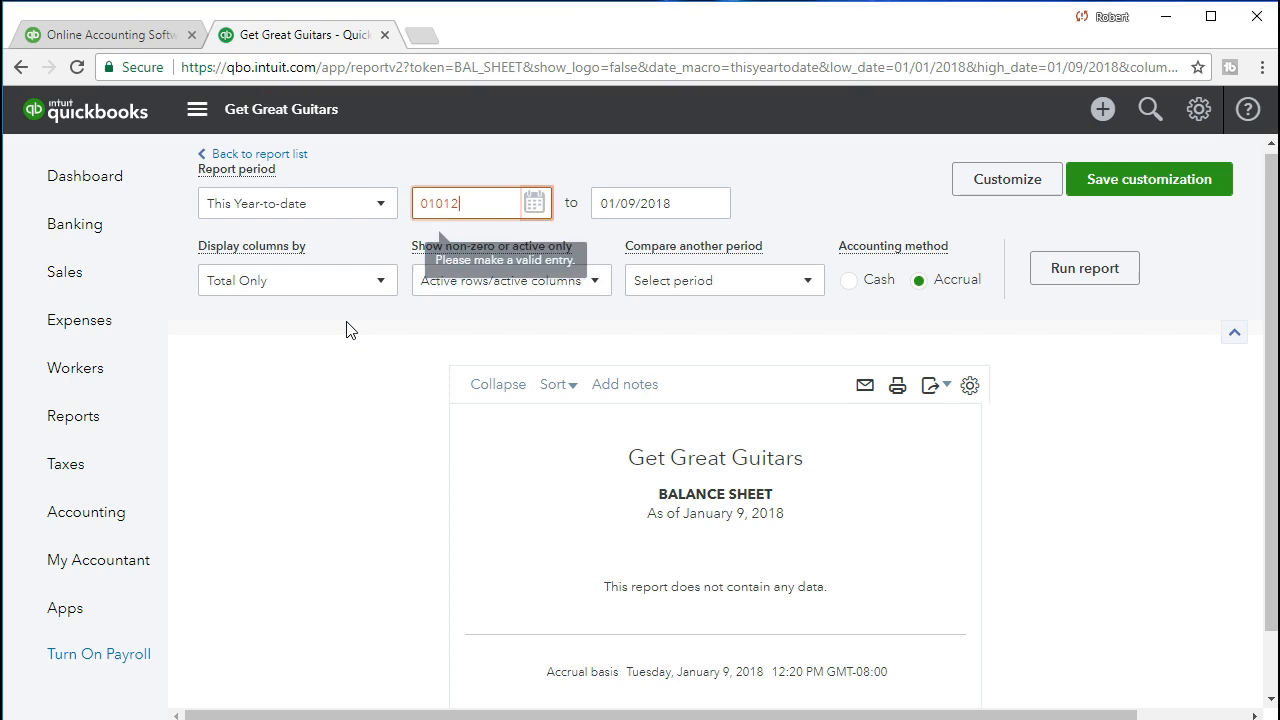
key(Tab)
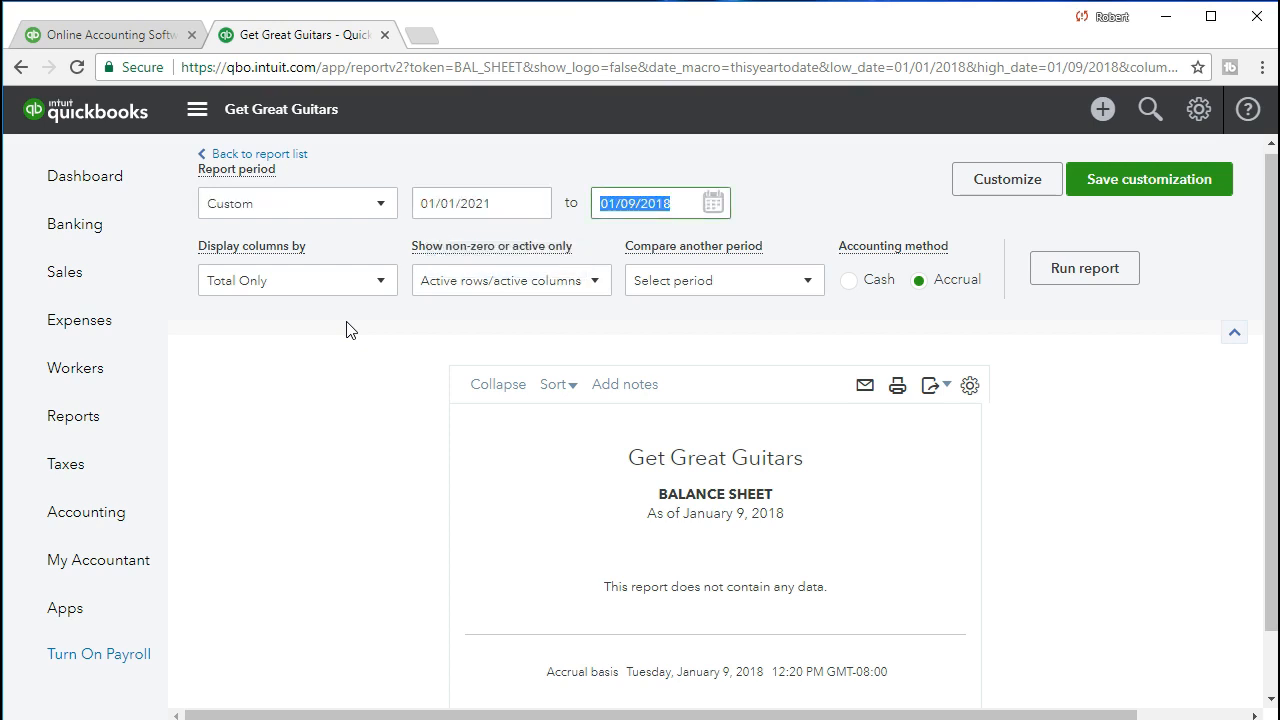
text(02282021)
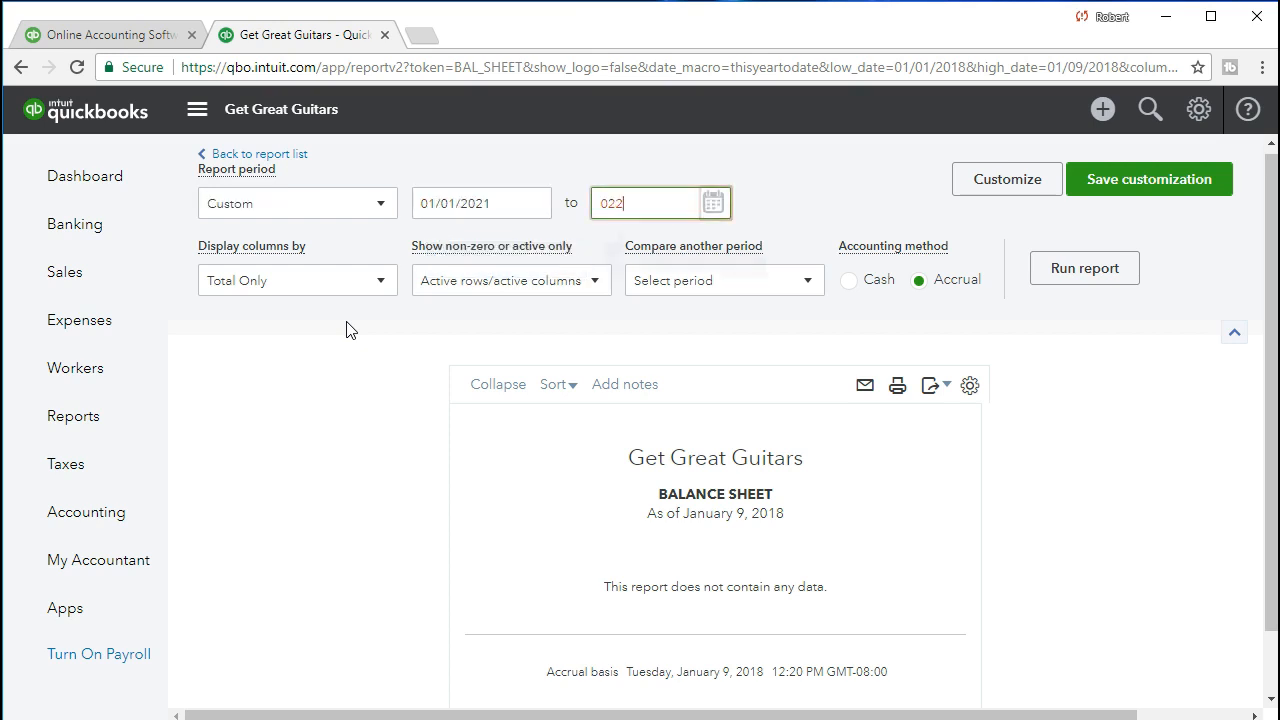
key(Tab)
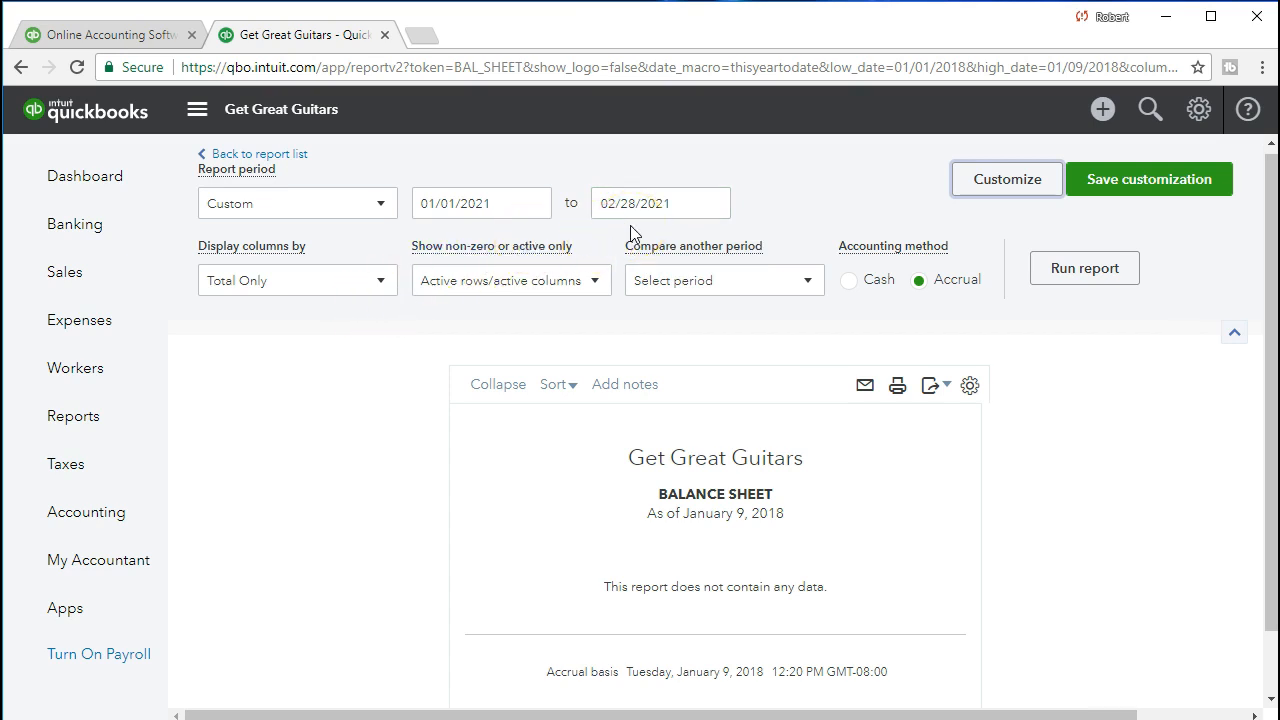
click(1042, 282)
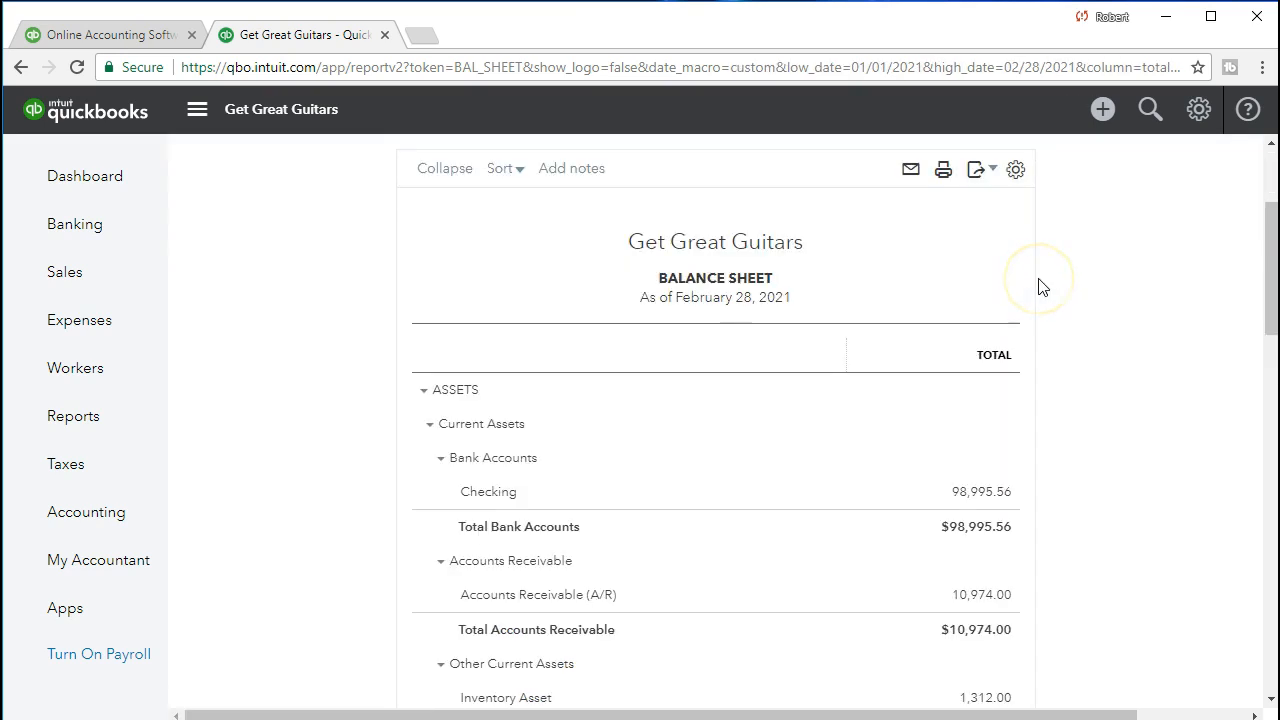
Examine the balance sheet's asset section, from the bank accounts and receivables down through the other current assets.
scroll(914, 443, up, 3)
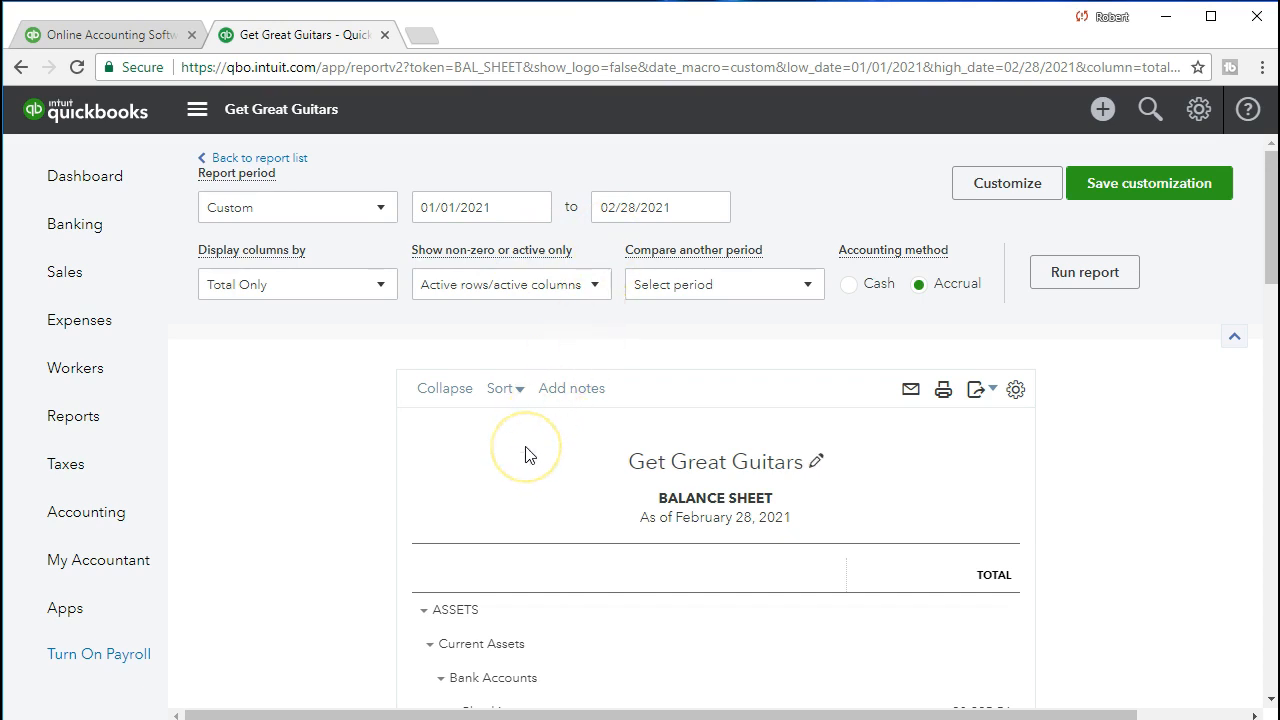
scroll(529, 455, down, 1)
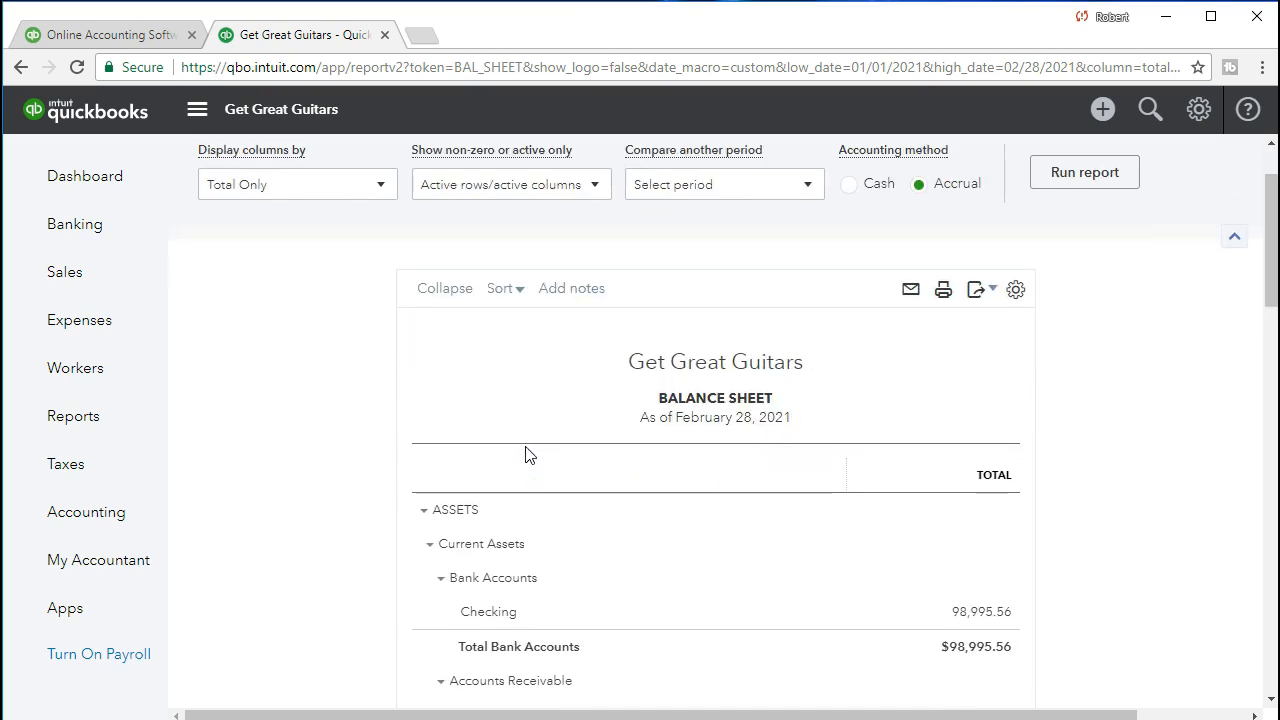
scroll(529, 455, down, 1)
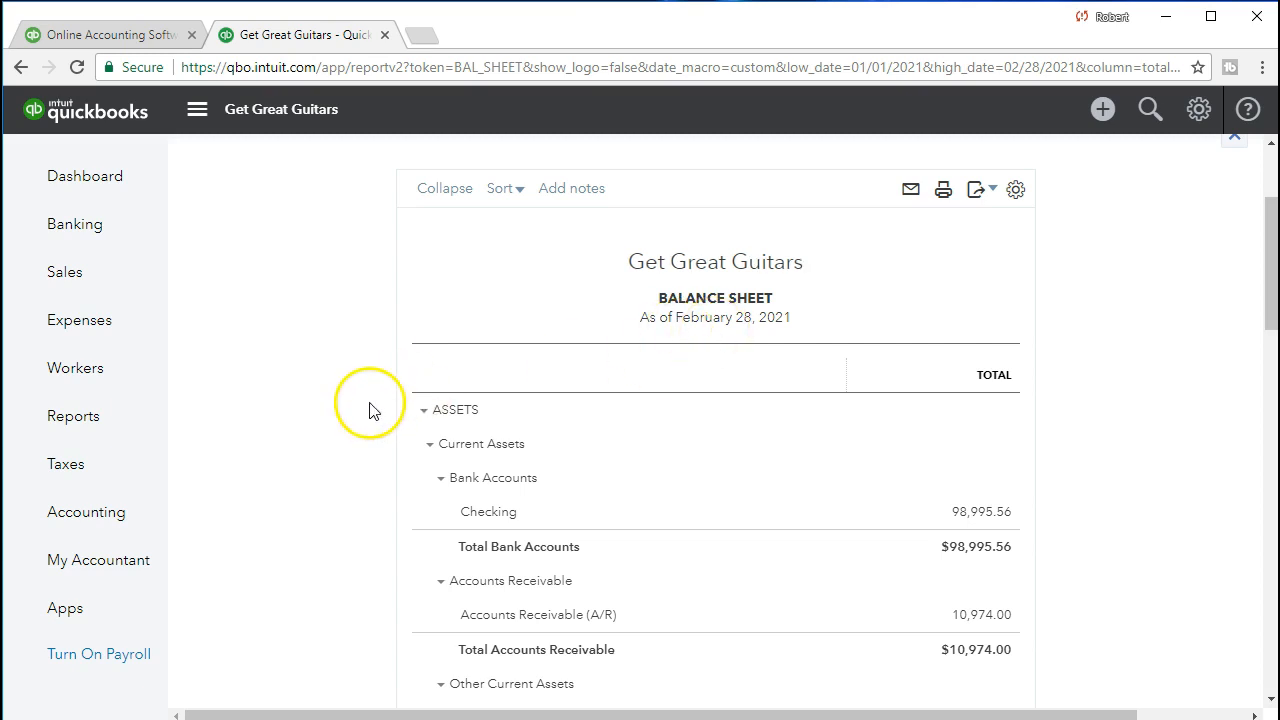
scroll(368, 412, down, 1)
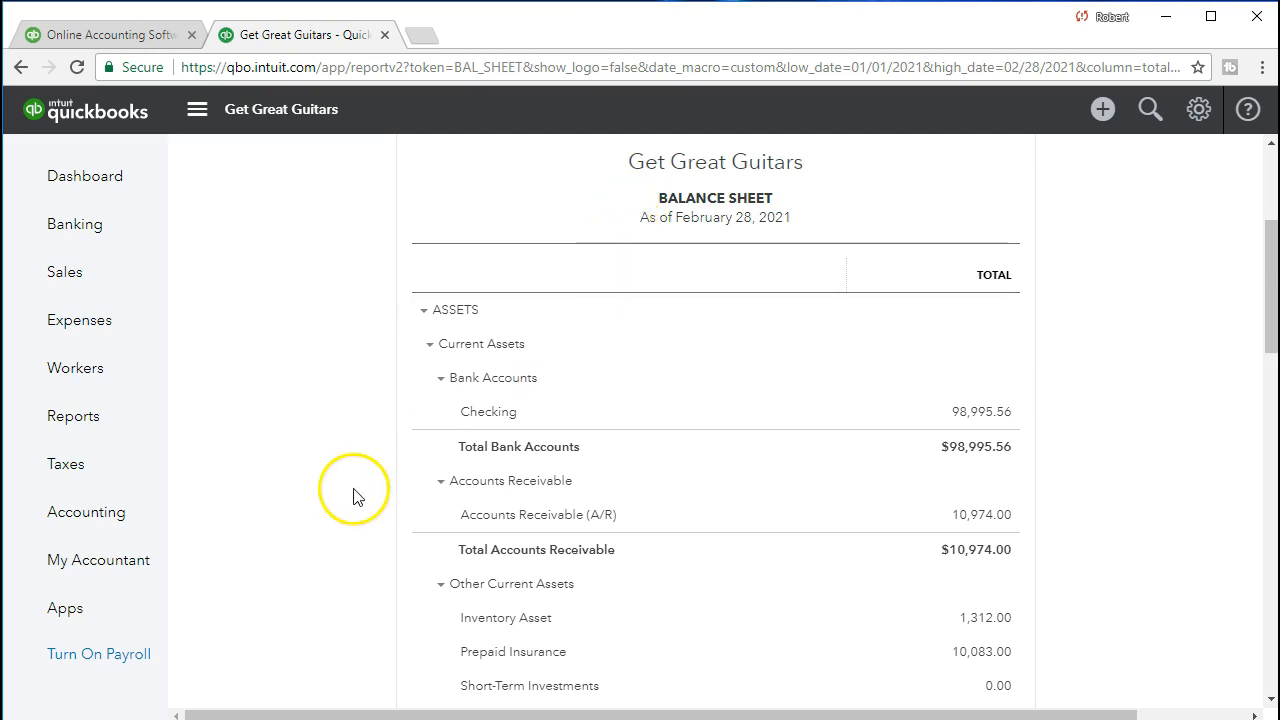
click(411, 428)
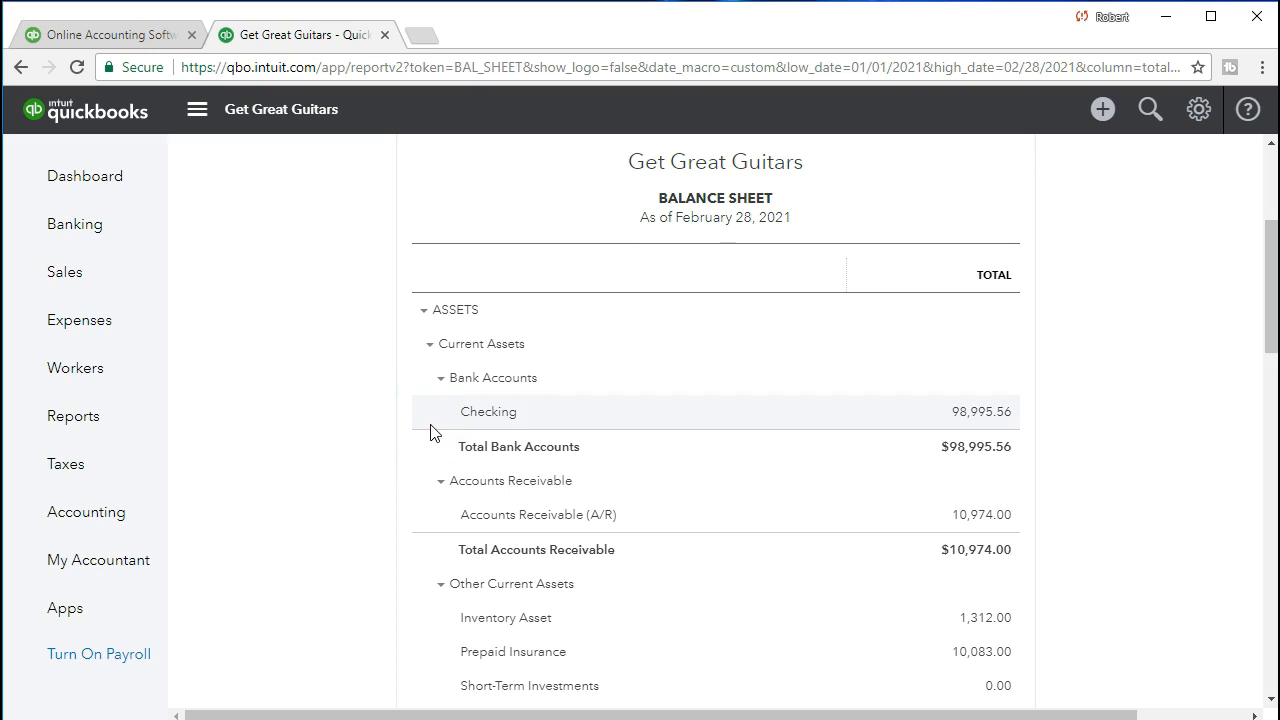
click(503, 443)
click(409, 457)
scroll(336, 481, down, 3)
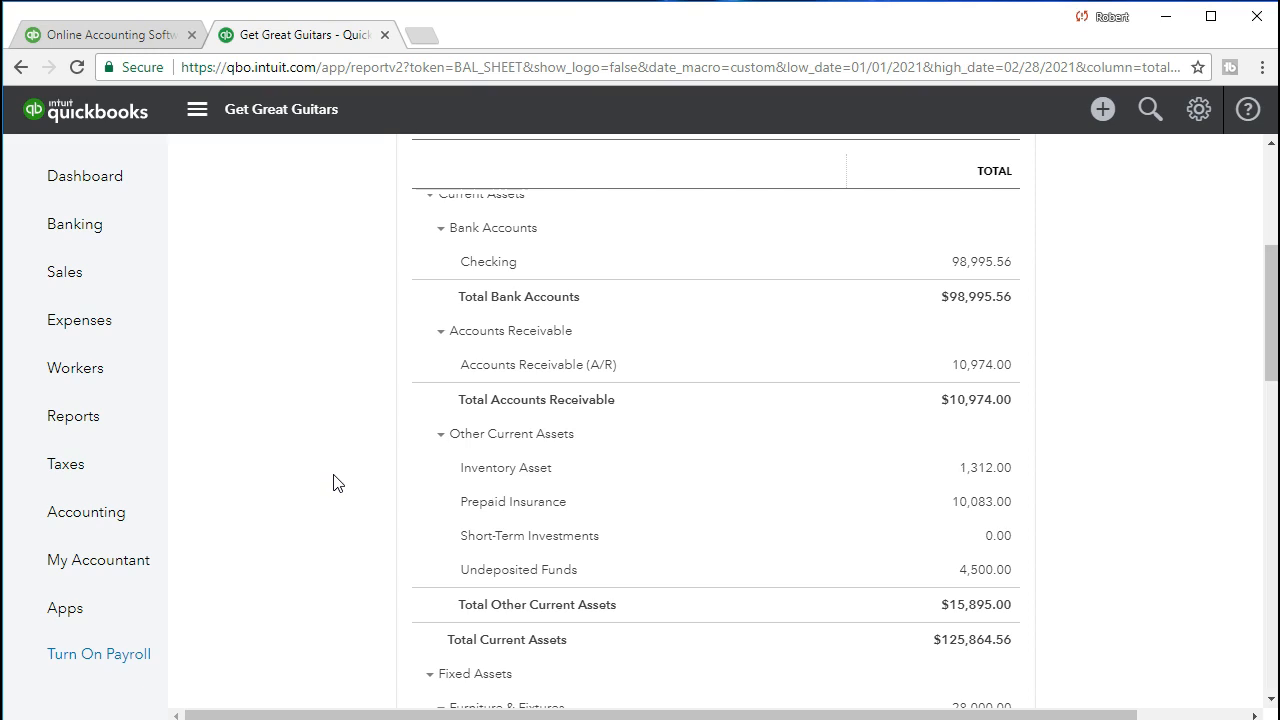
scroll(336, 483, down, 1)
scroll(336, 483, down, 1)
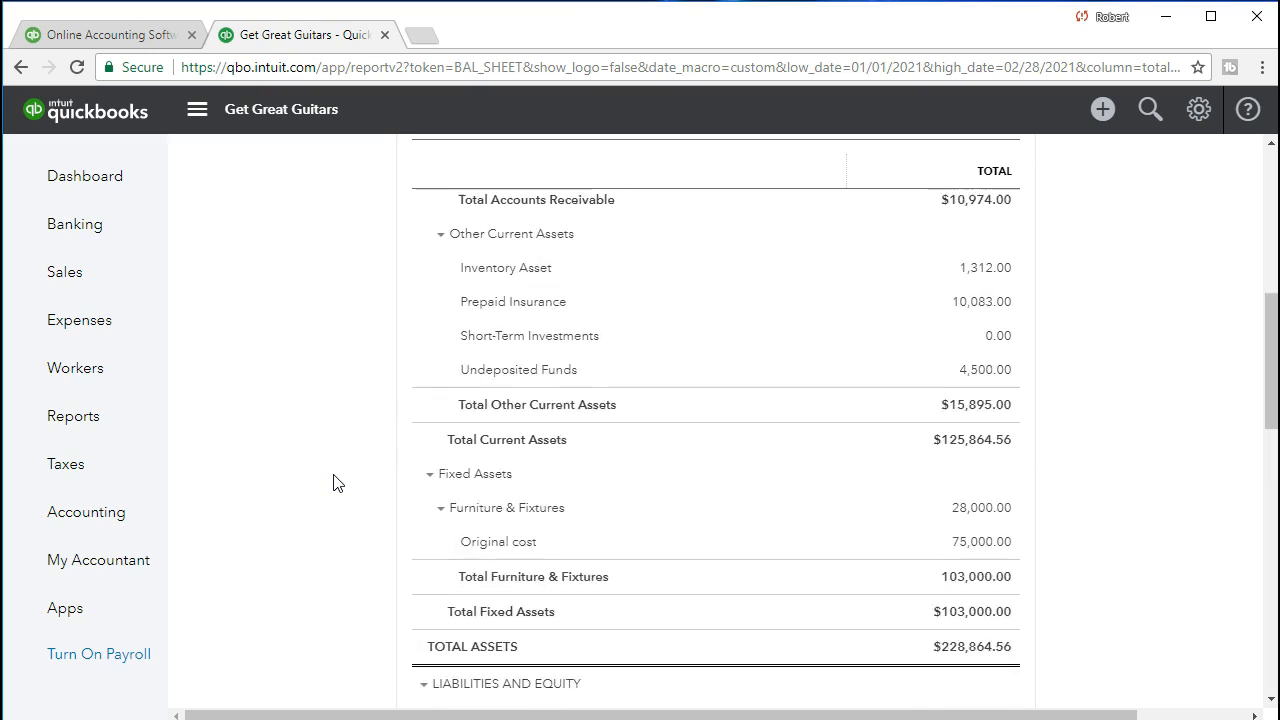
Review the Furniture & Fixtures lines and their total under Fixed Assets on the balance sheet.
scroll(336, 483, down, 1)
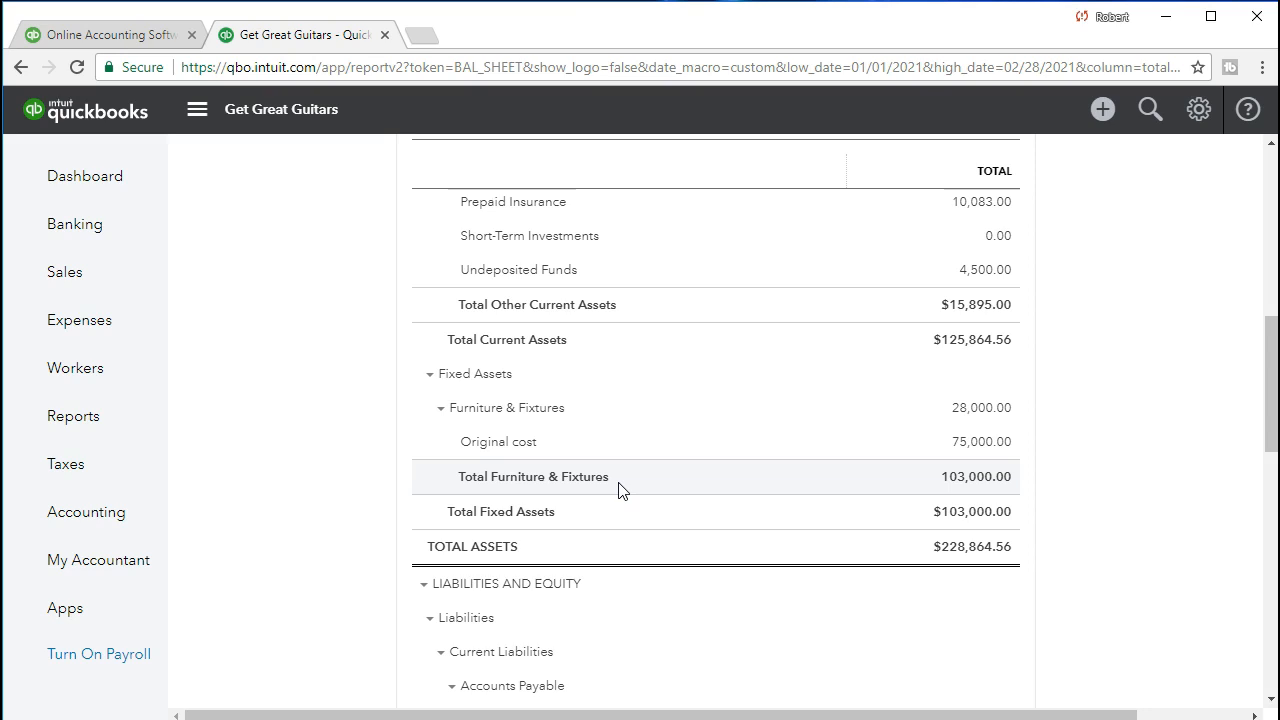
click(627, 424)
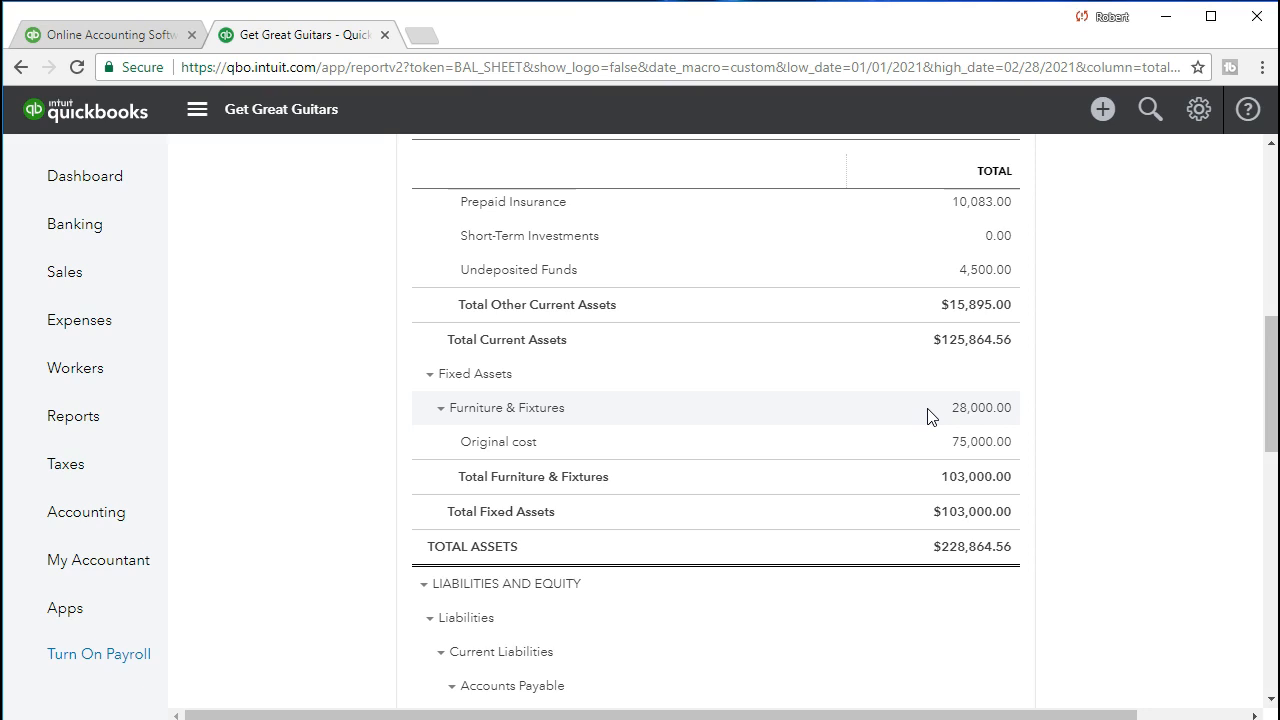
click(917, 478)
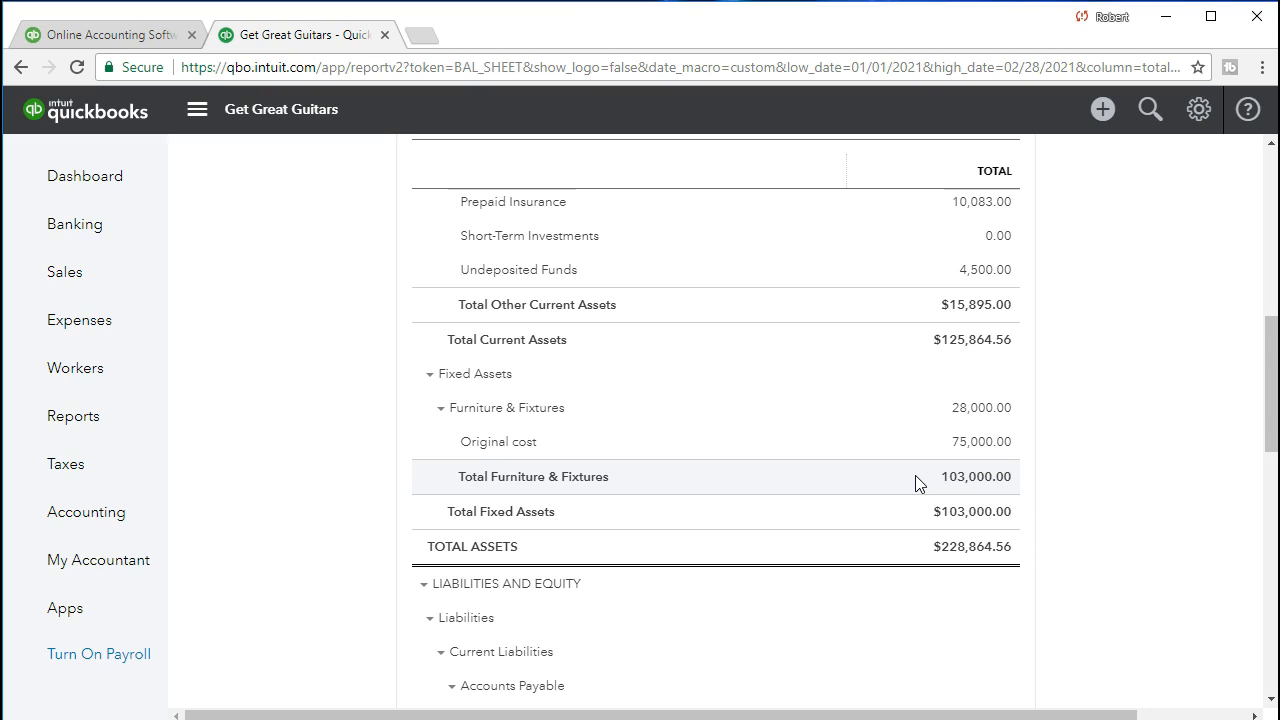
click(912, 442)
In Calculator, subtract 10,000 from the 103,000 furniture and fixtures cost.
drag(777, 286, 725, 291)
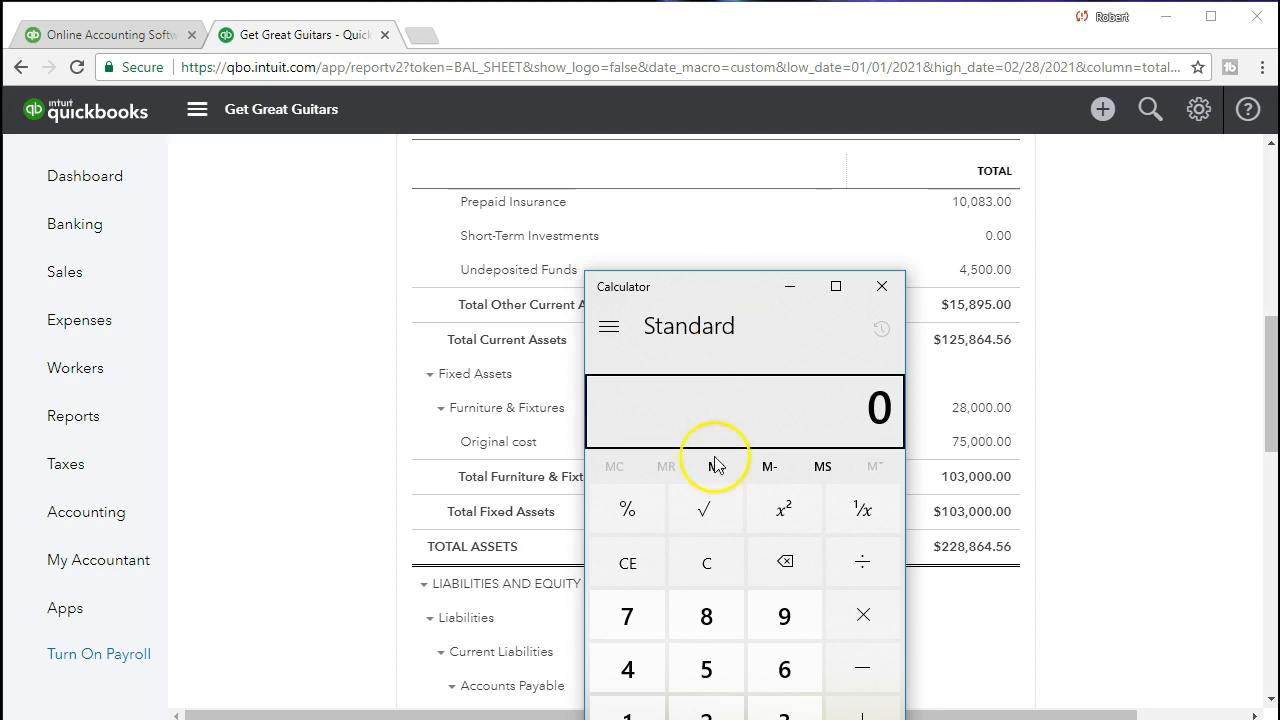
click(705, 572)
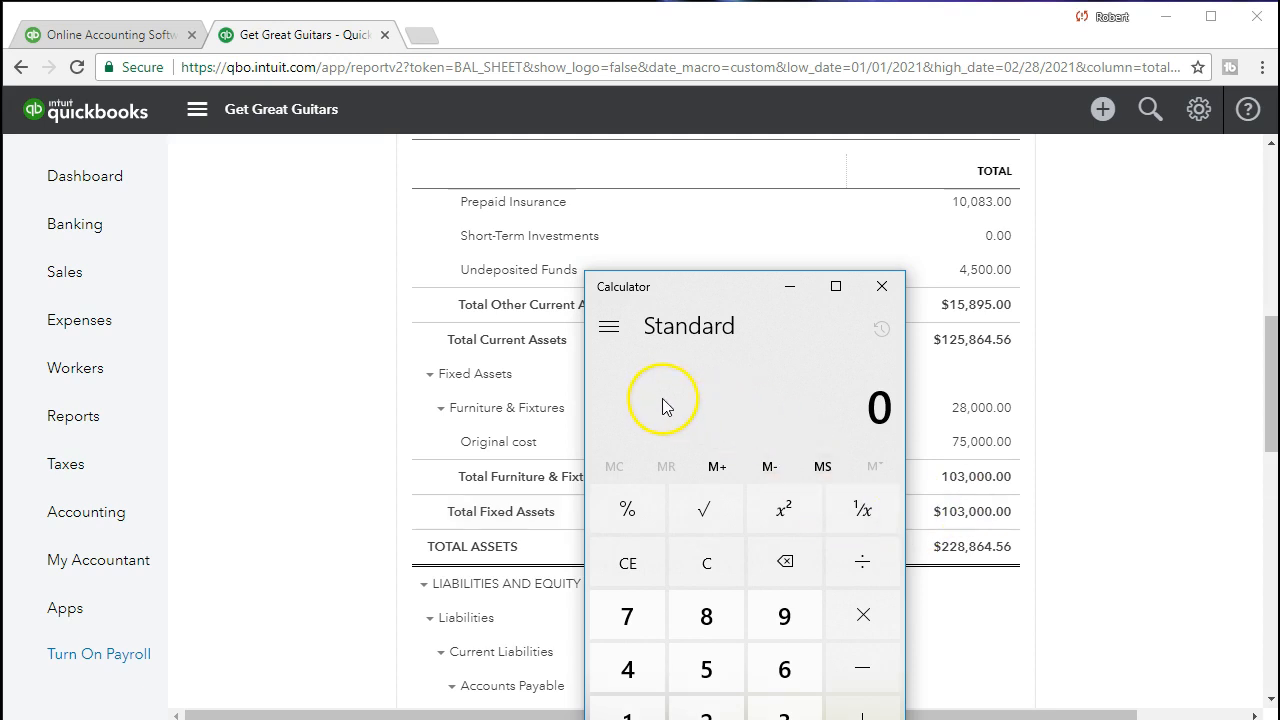
text(1030000)
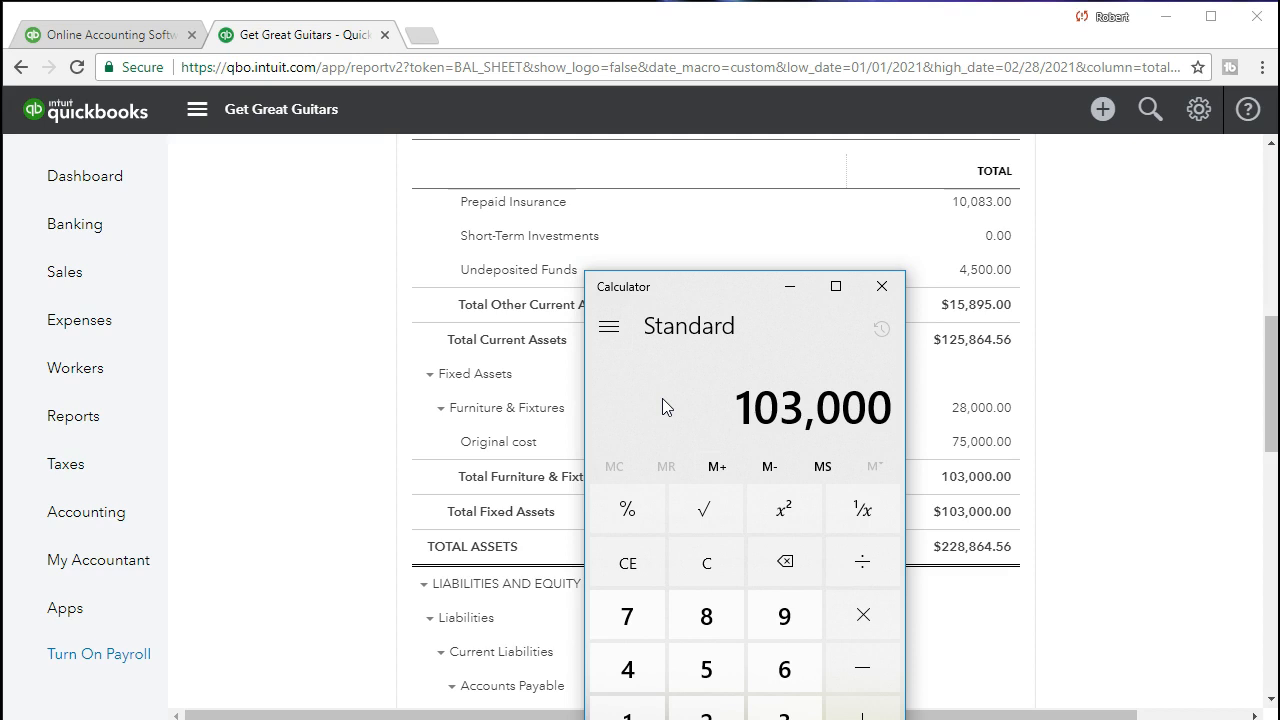
key(minus)
text(10000)
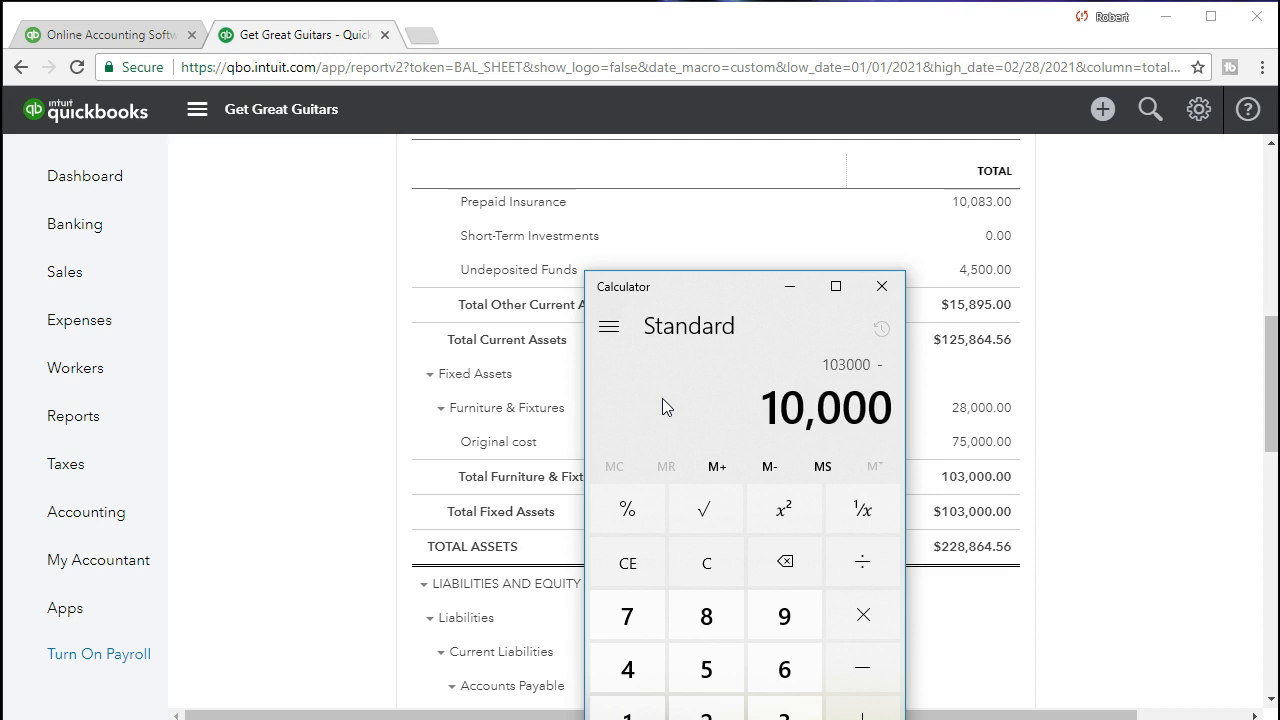
key(Return)
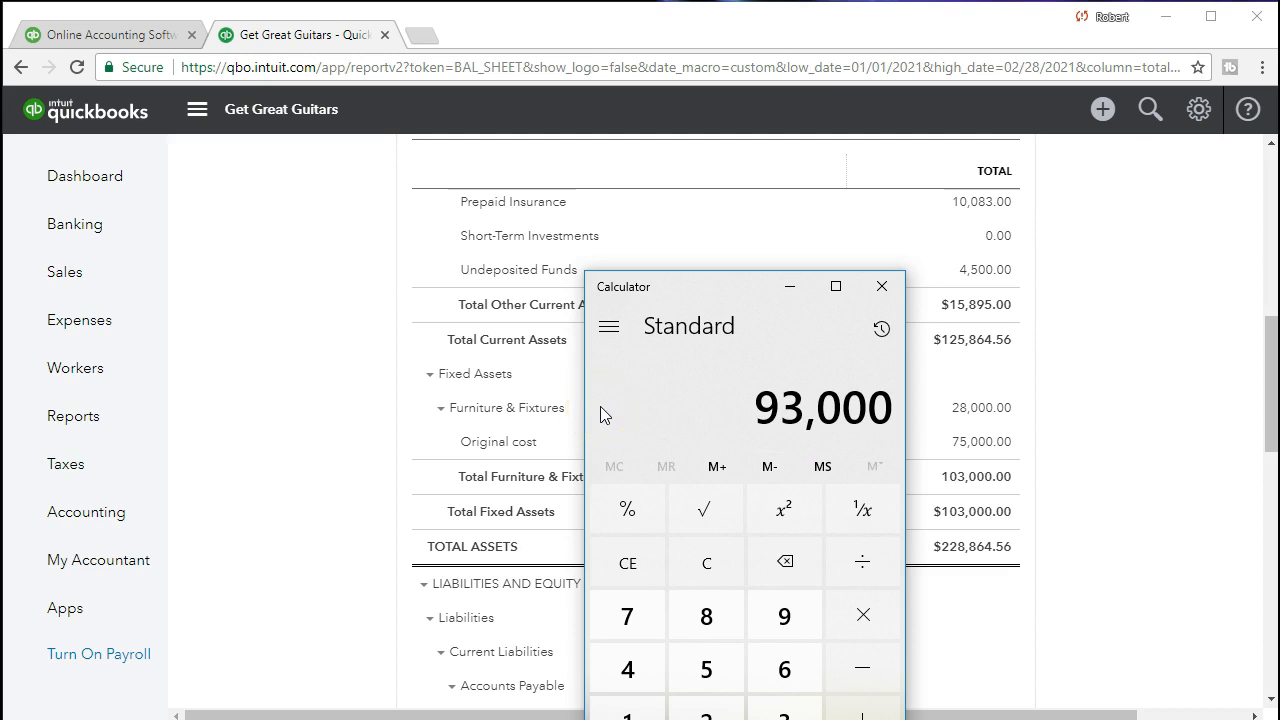
Divide the depreciable amount by 10 years and that result by 12 months, and put the calculator away.
key(slash)
text(10)
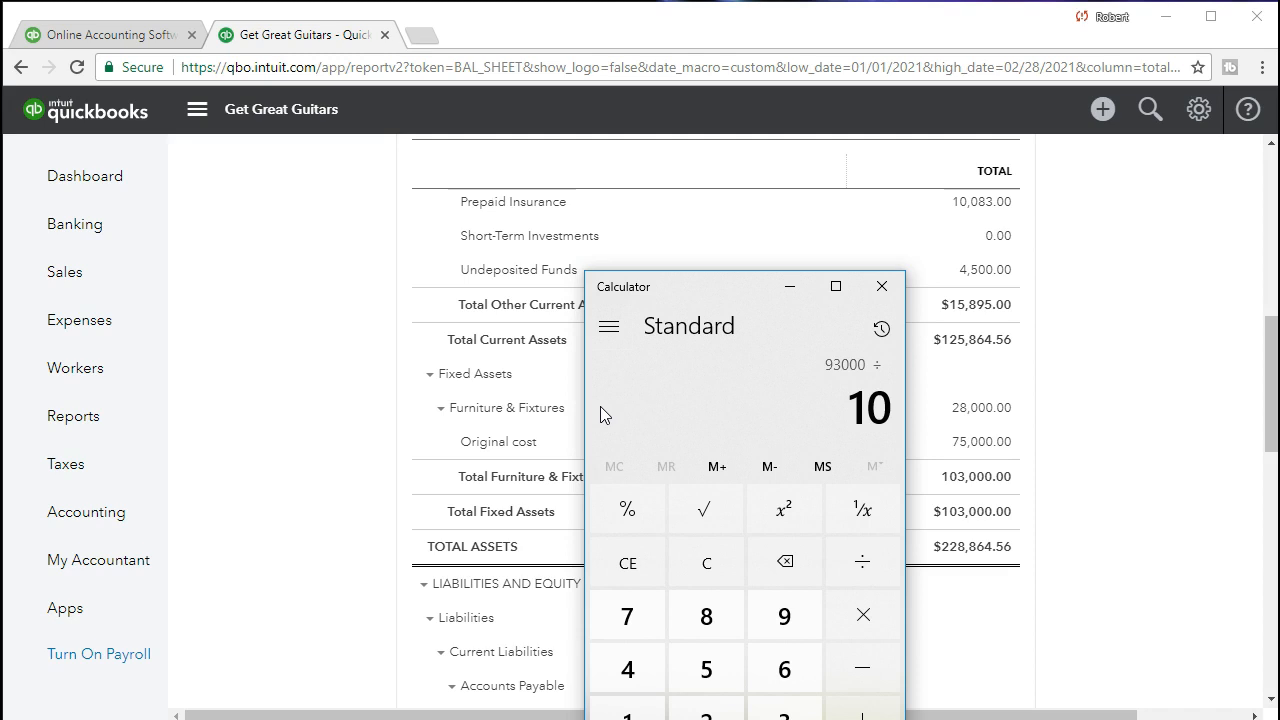
key(Return)
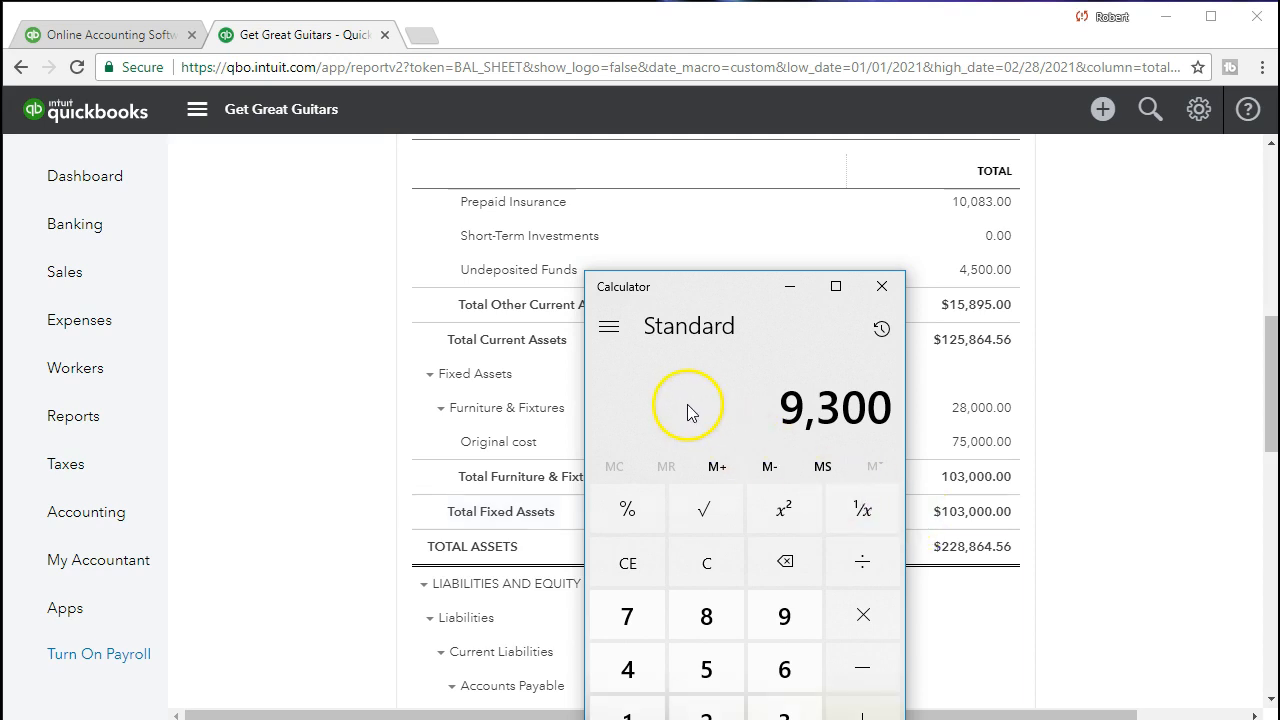
key(slash)
text(12)
key(Return)
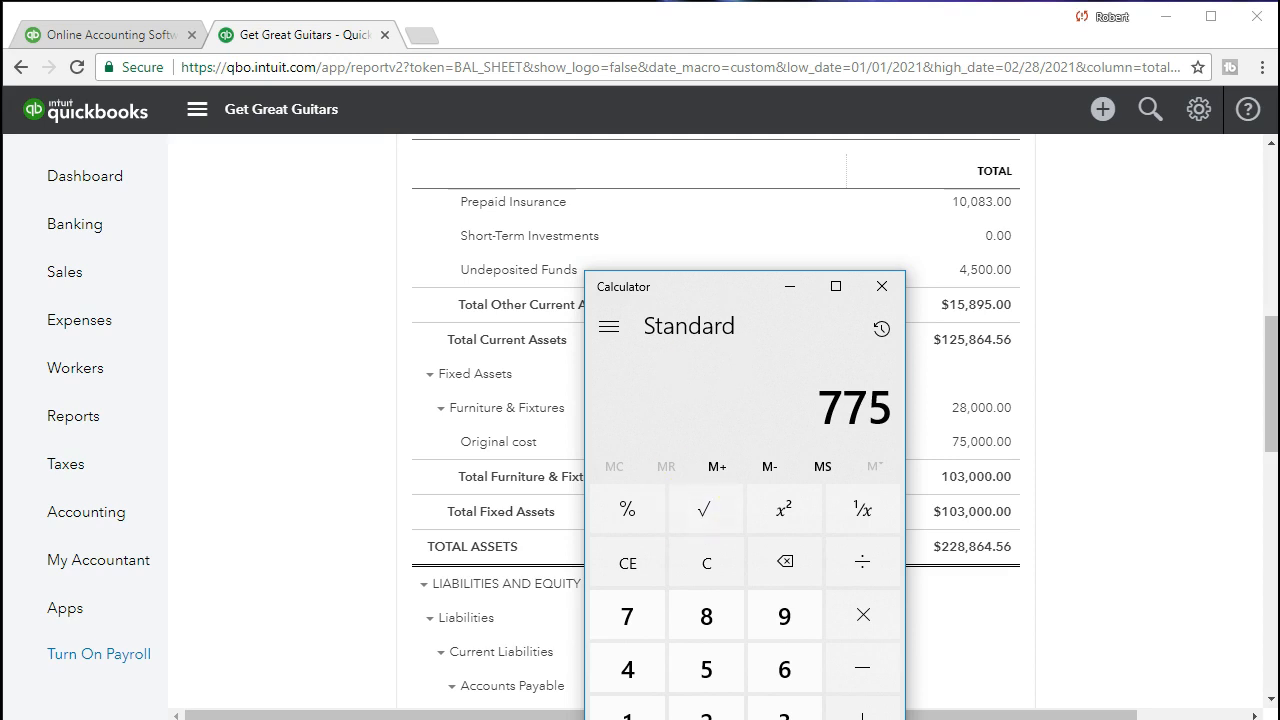
click(715, 719)
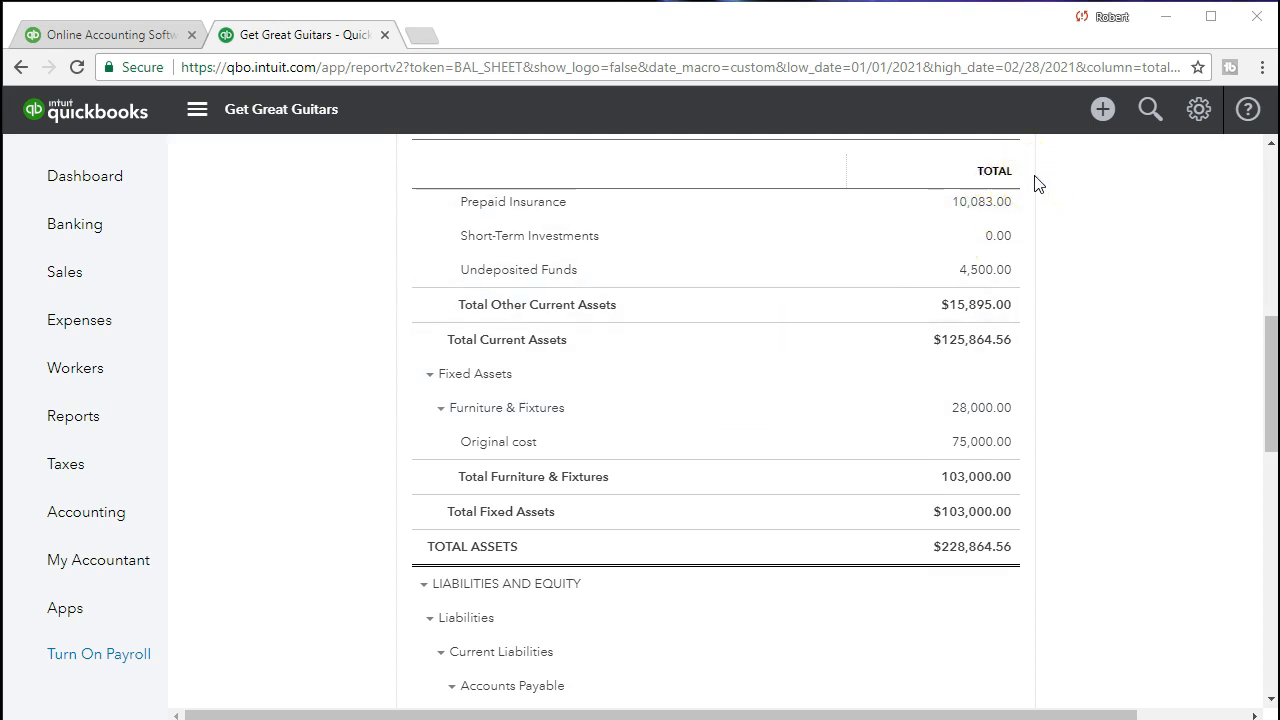
click(1101, 117)
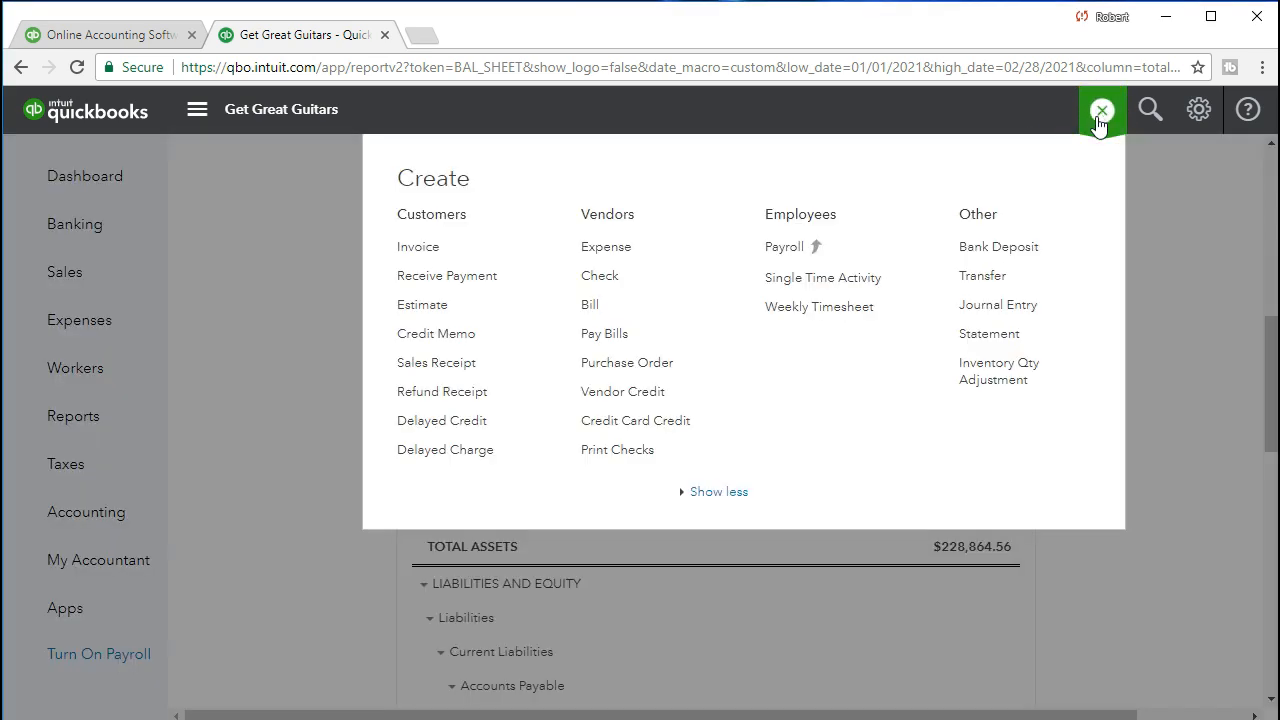
click(993, 306)
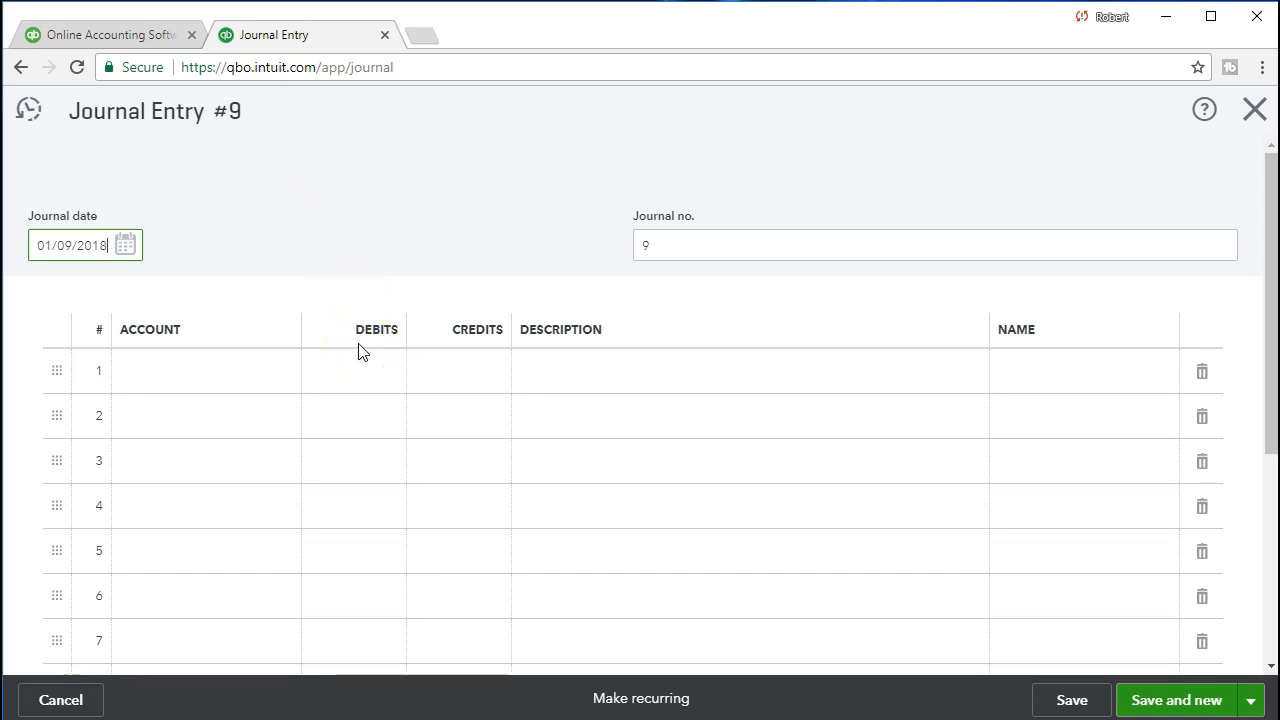
click(1254, 112)
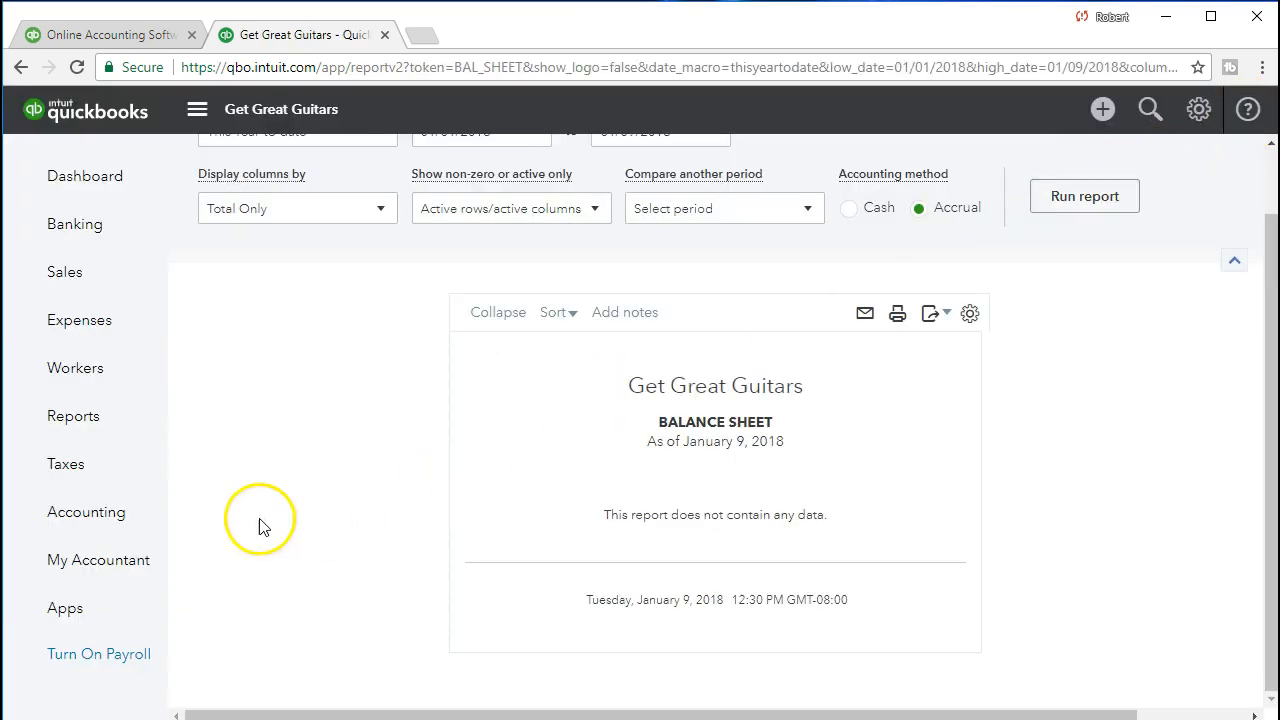
Open the register of the Depreciation account under Furniture & Fixtures from the Chart of Accounts and start a new journal entry.
click(85, 515)
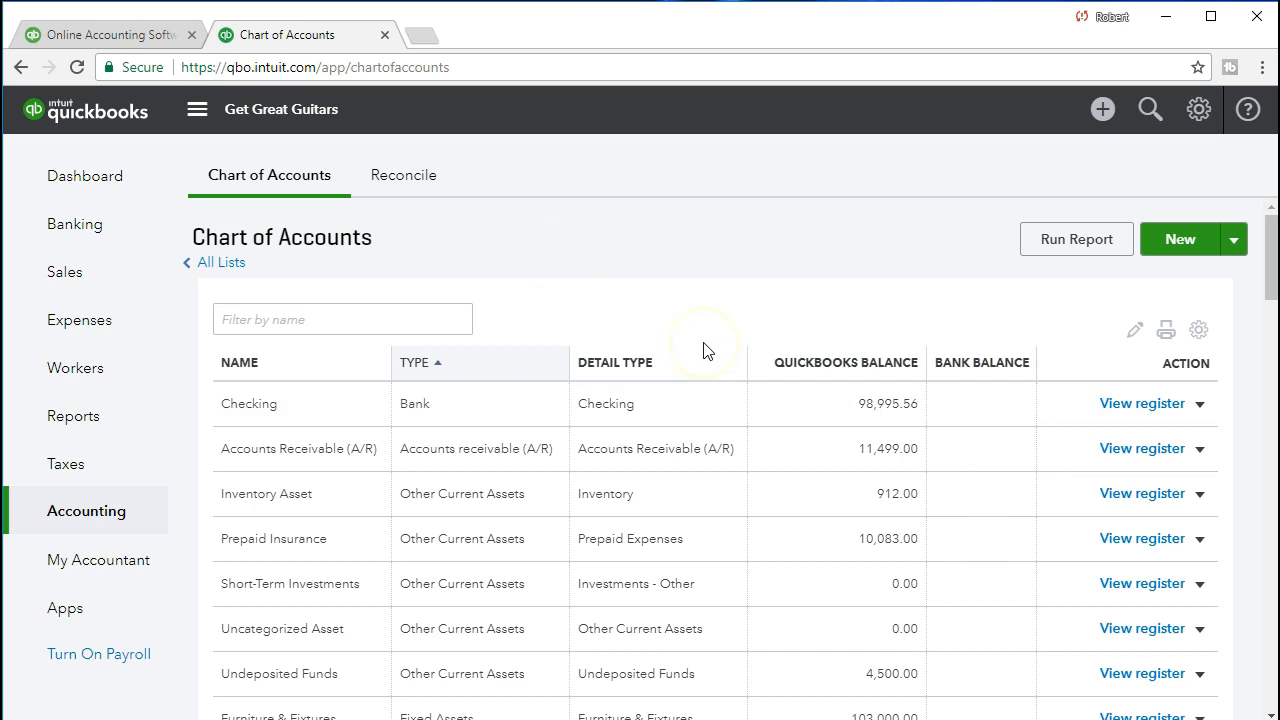
scroll(703, 350, down, 3)
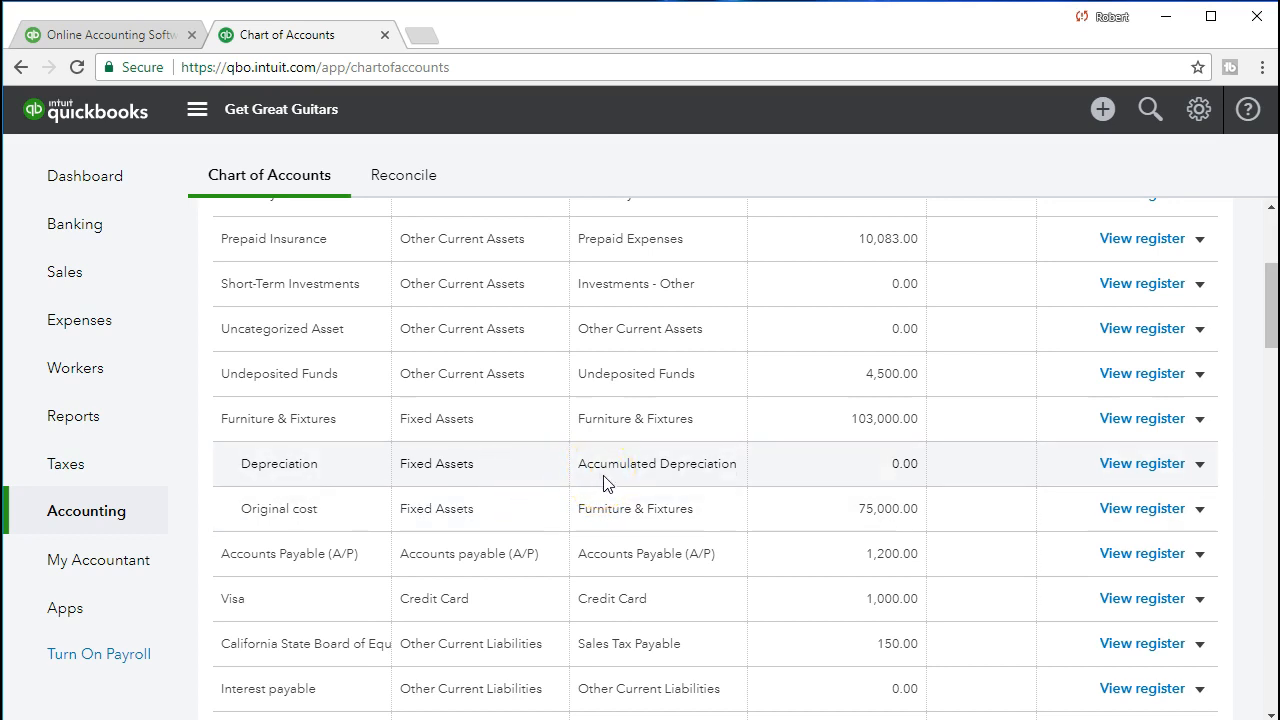
click(1141, 464)
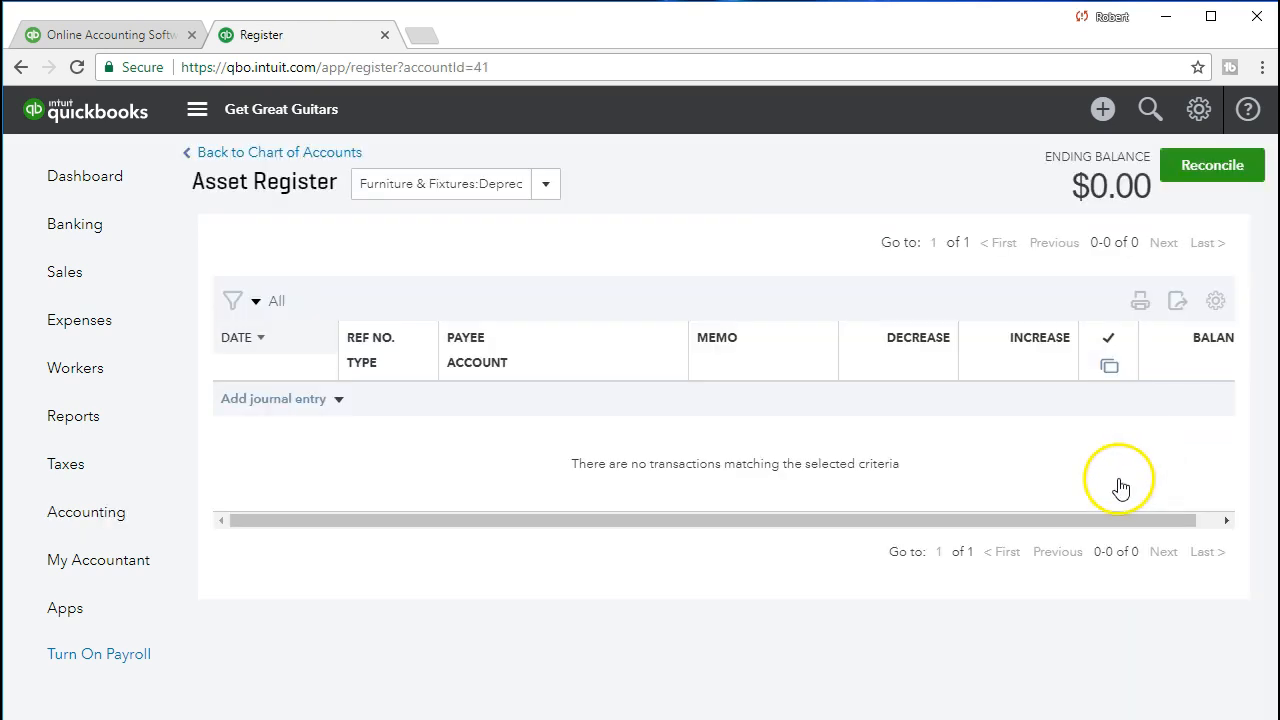
click(338, 403)
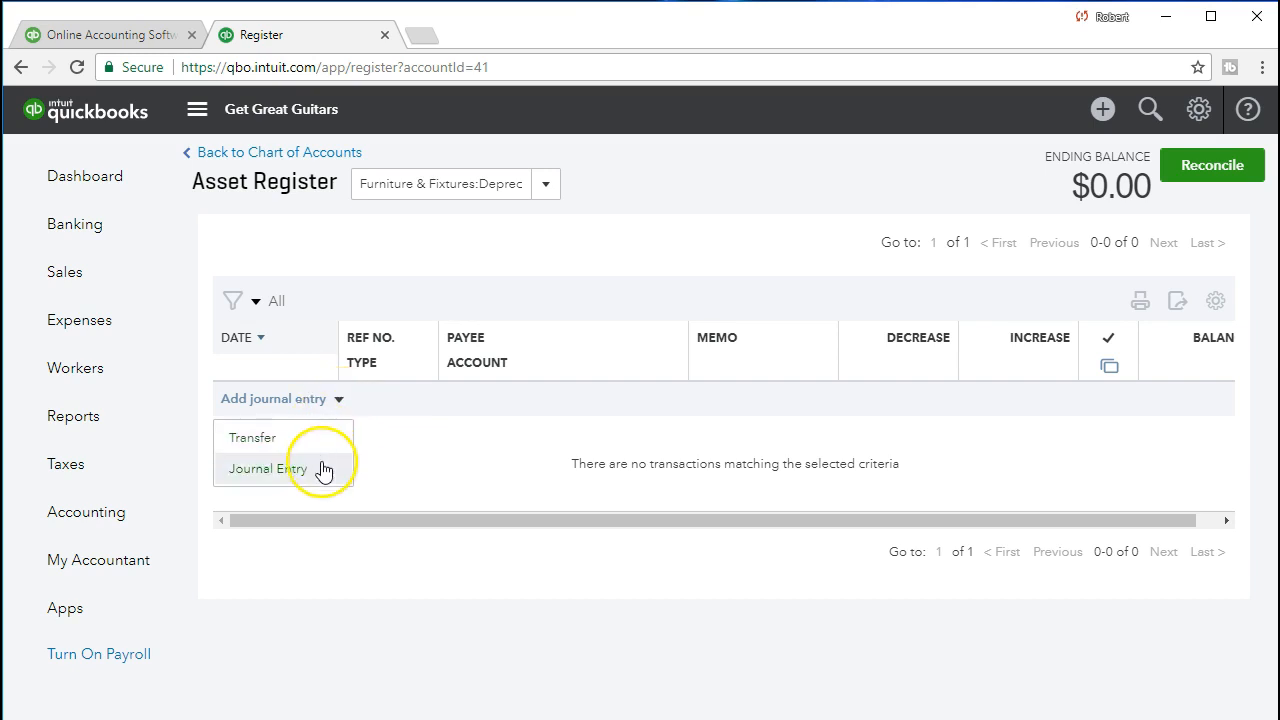
click(268, 468)
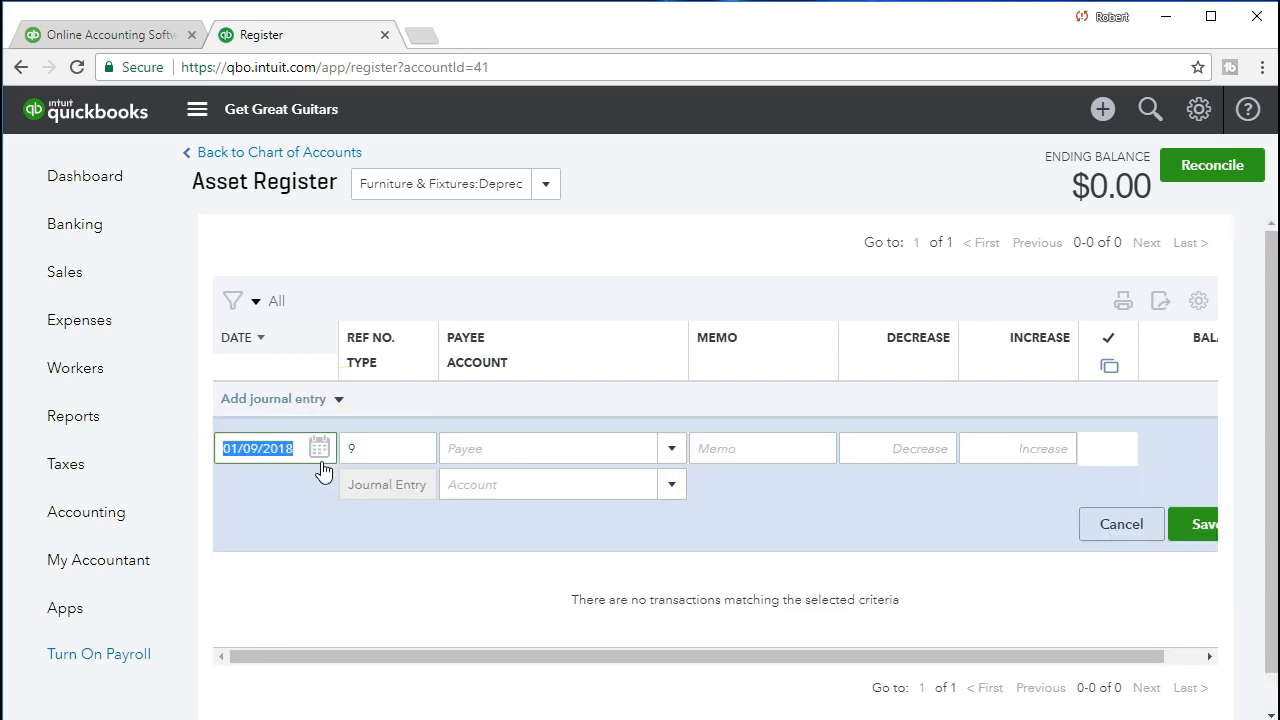
Date the new journal entry 02/28/2021, keeping its reference number and leaving the payee empty.
click(321, 475)
click(327, 555)
text(02/28/202)
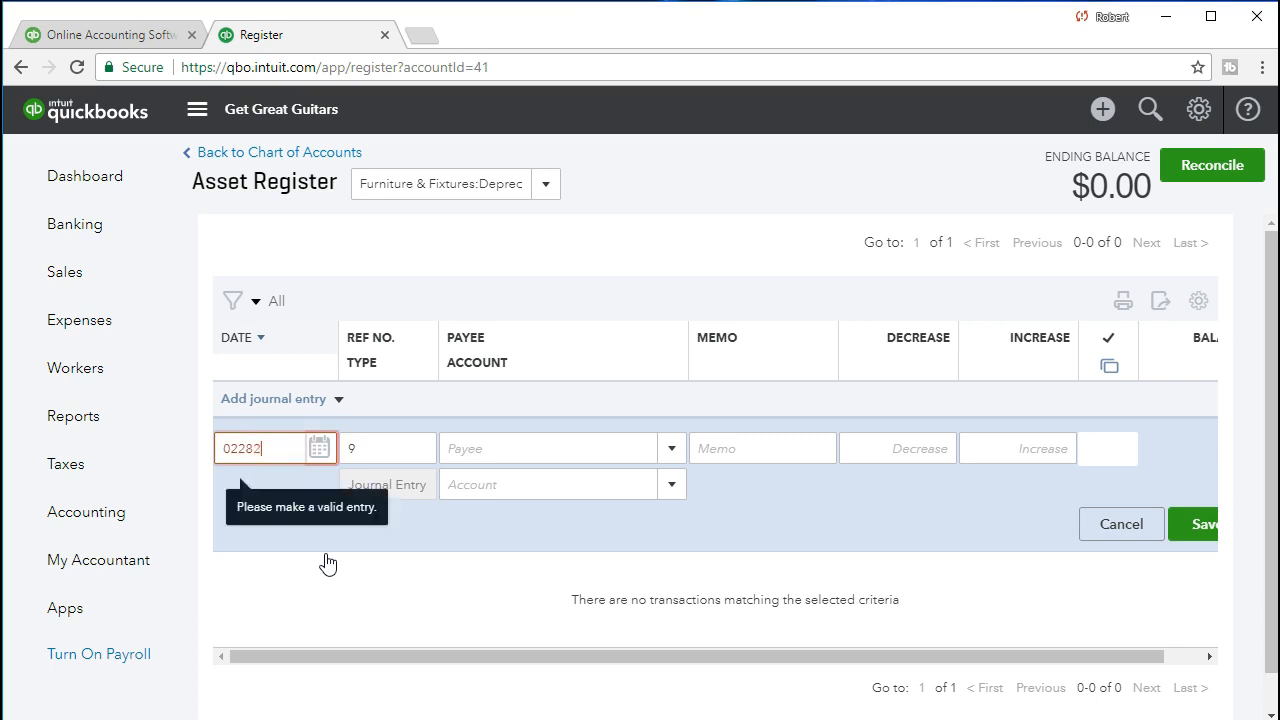
text(1)
key(Tab)
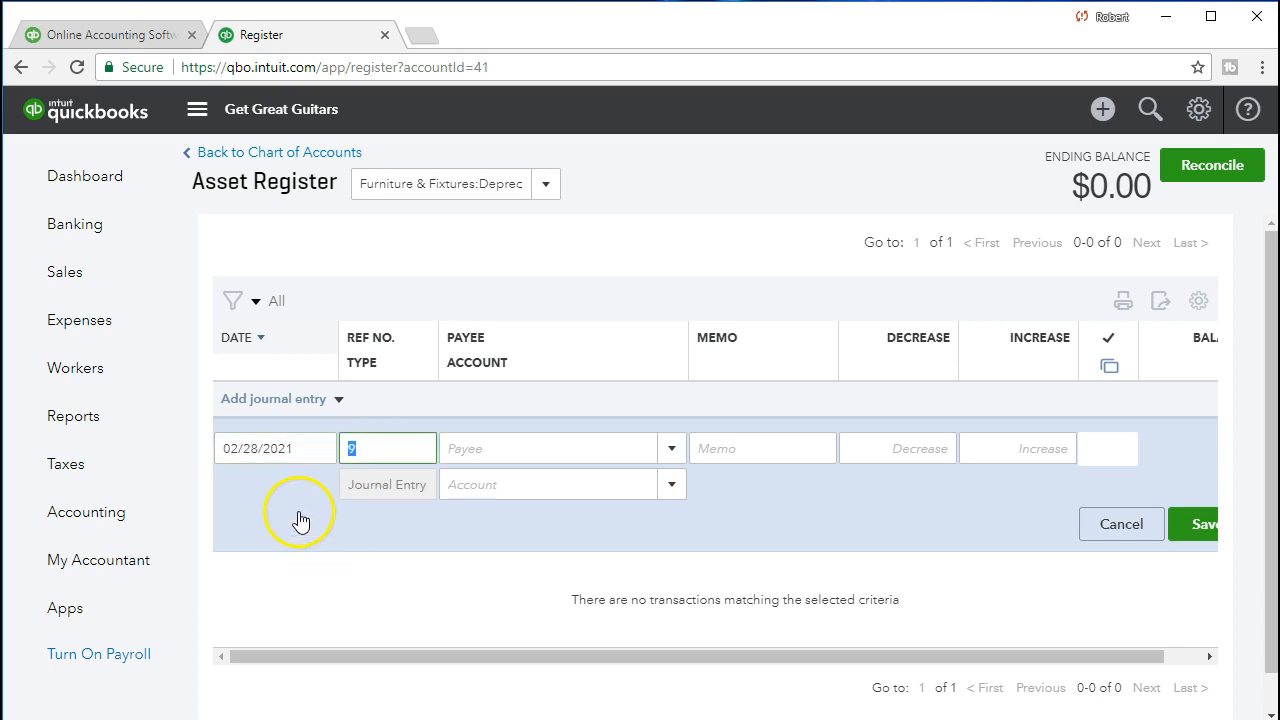
key(Tab)
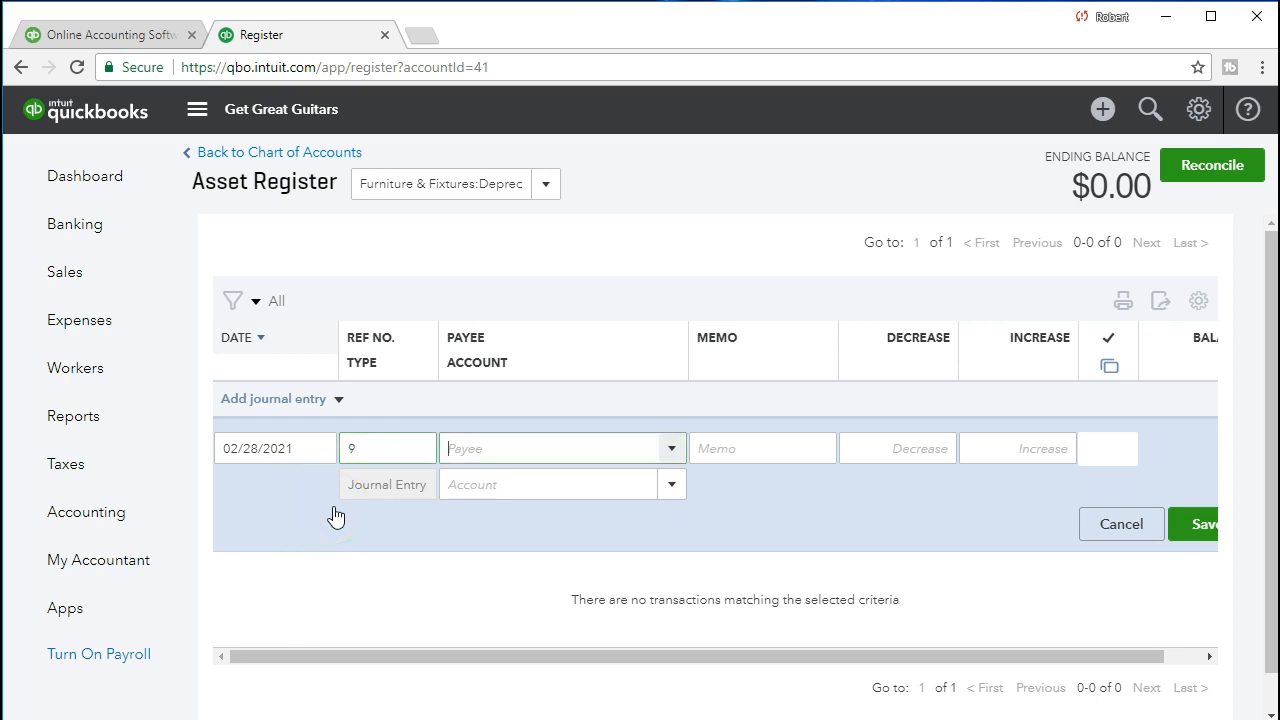
Enter "Adjusting Entry" as the journal entry's memo.
key(Tab)
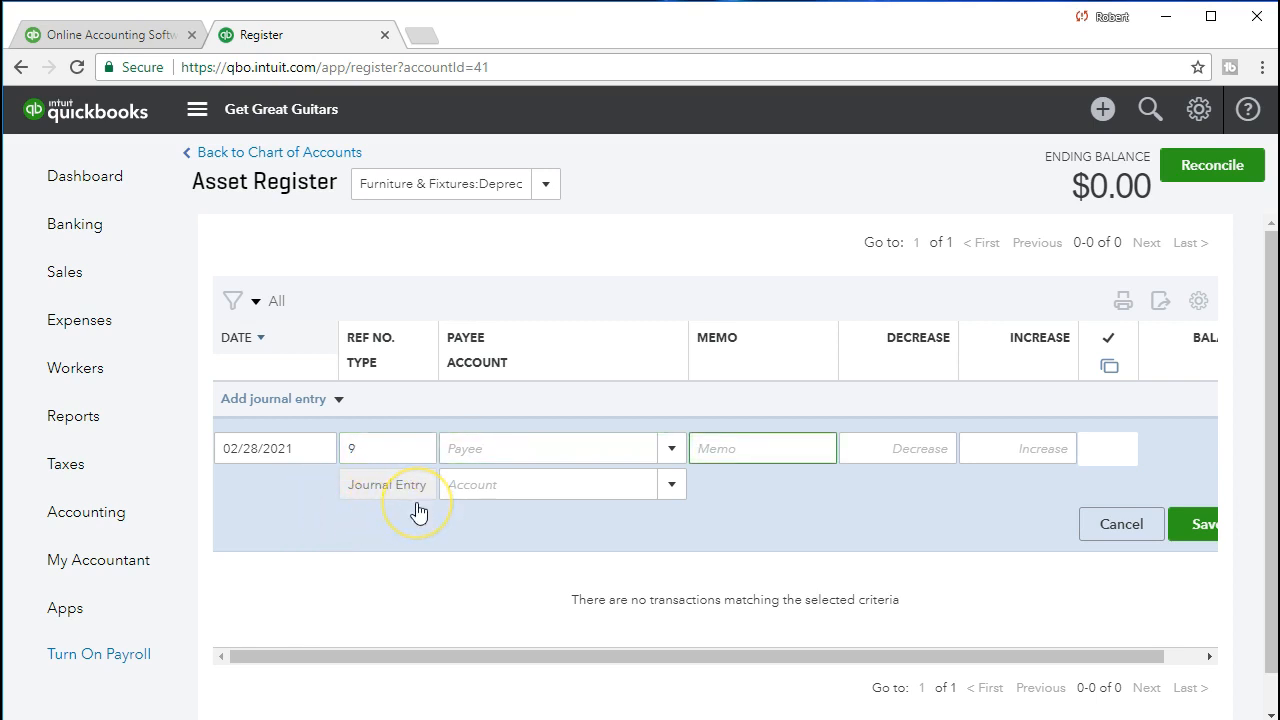
text(Adjusting ENTRY)
key(BackSpace)
key(BackSpace)
key(BackSpace)
key(BackSpace)
text(NTRY)
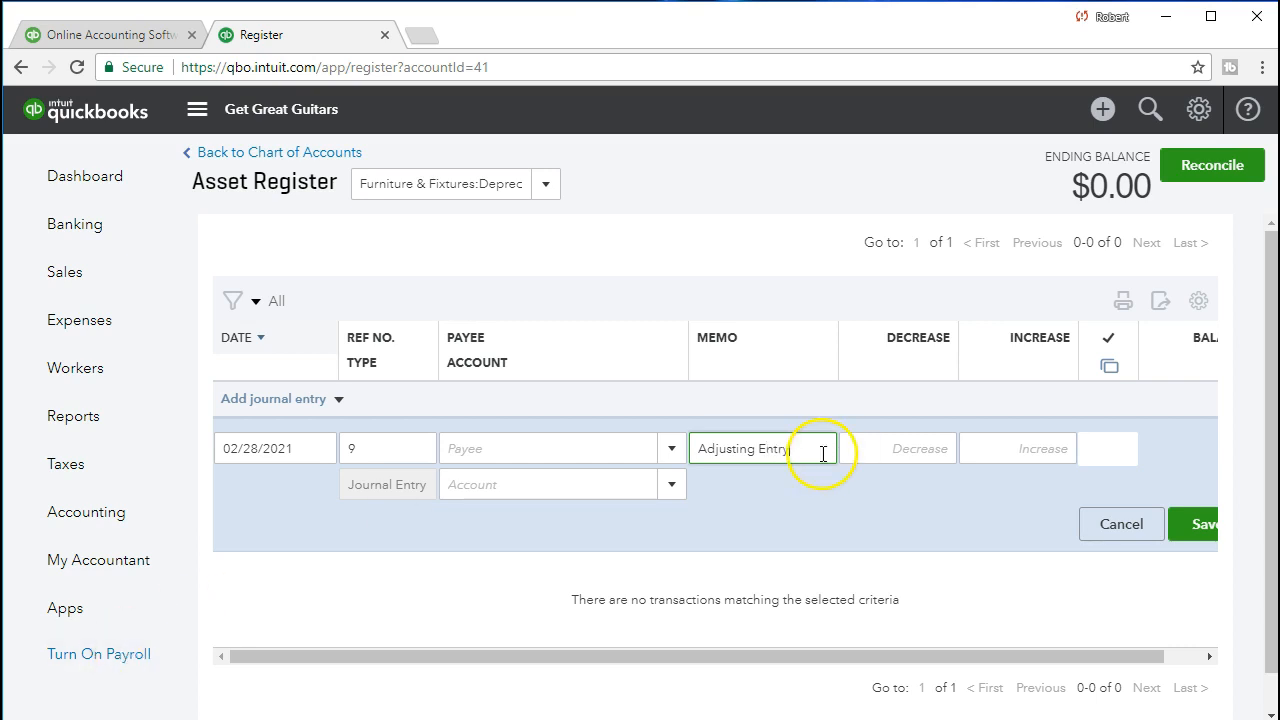
key(Tab)
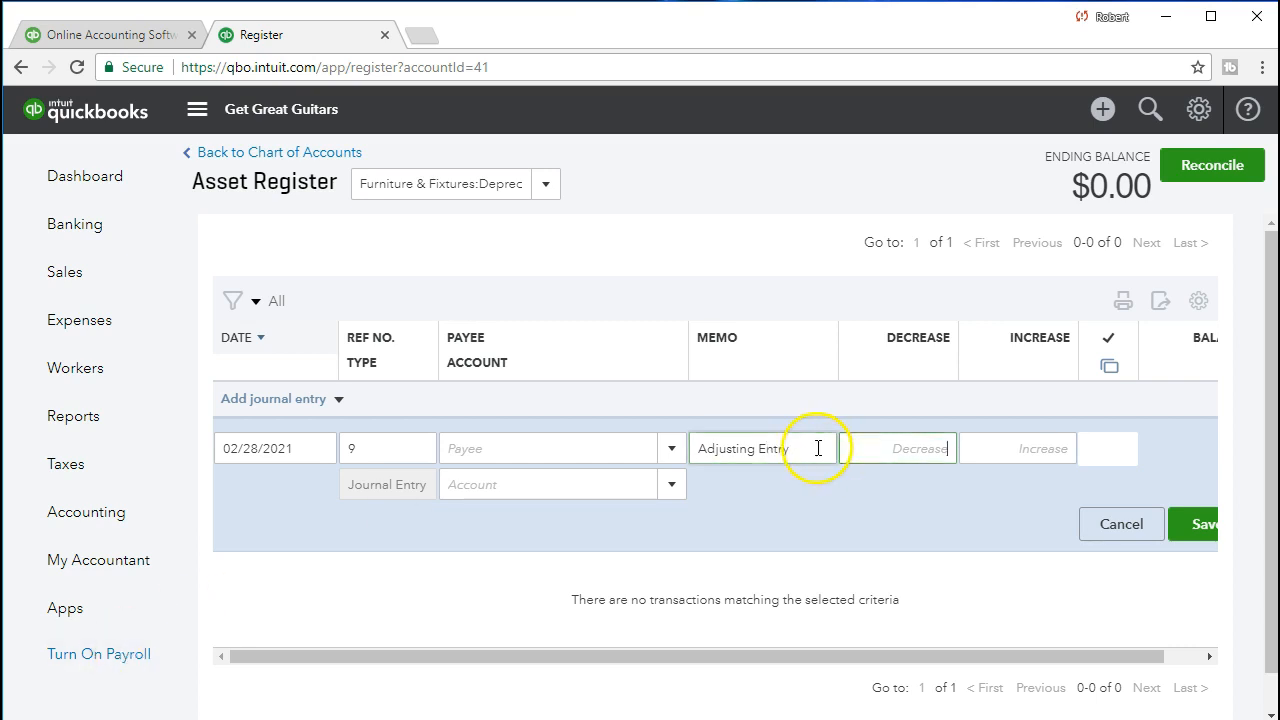
Record 775 as an increase in the journal entry, leaving the decrease amount empty.
click(877, 441)
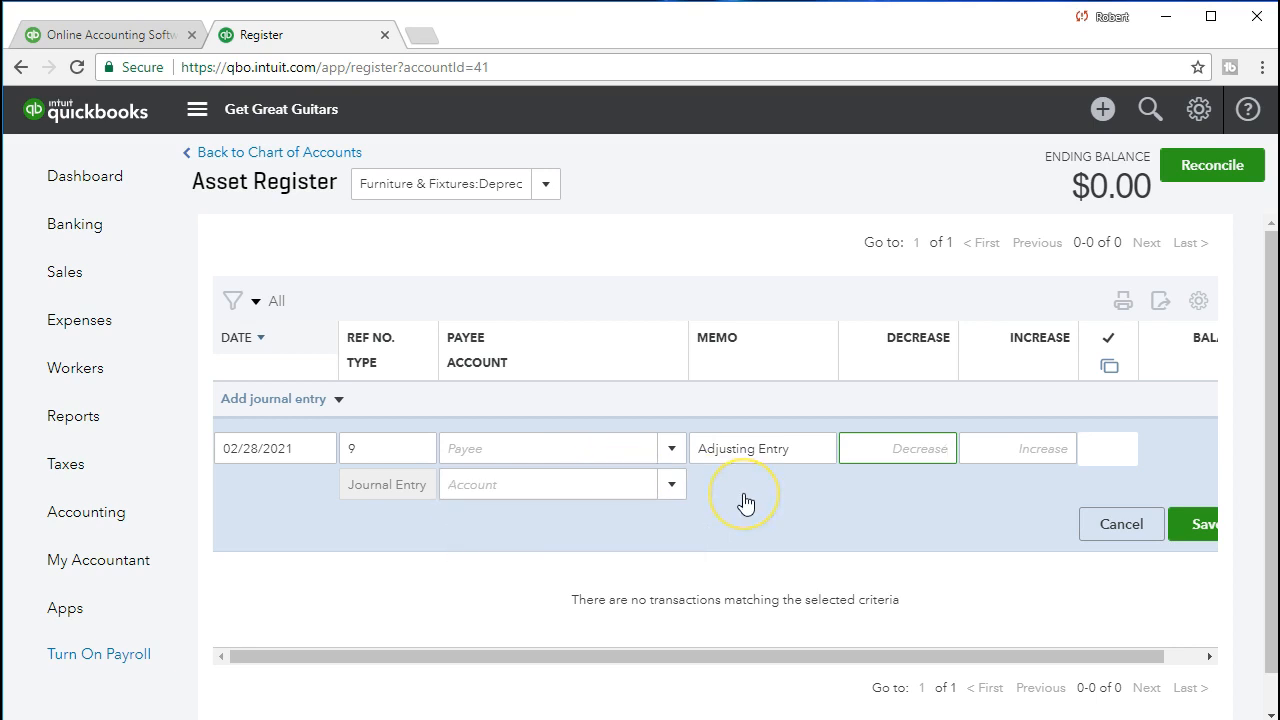
click(996, 449)
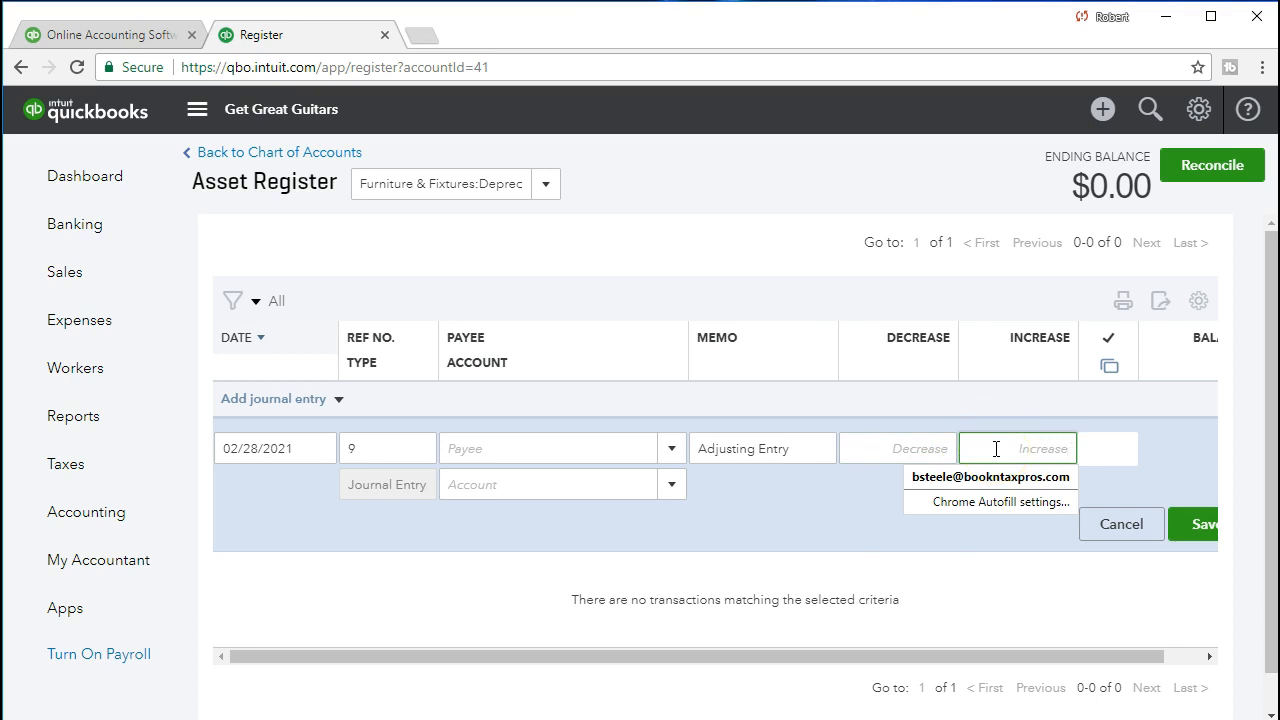
text(775)
key(Tab)
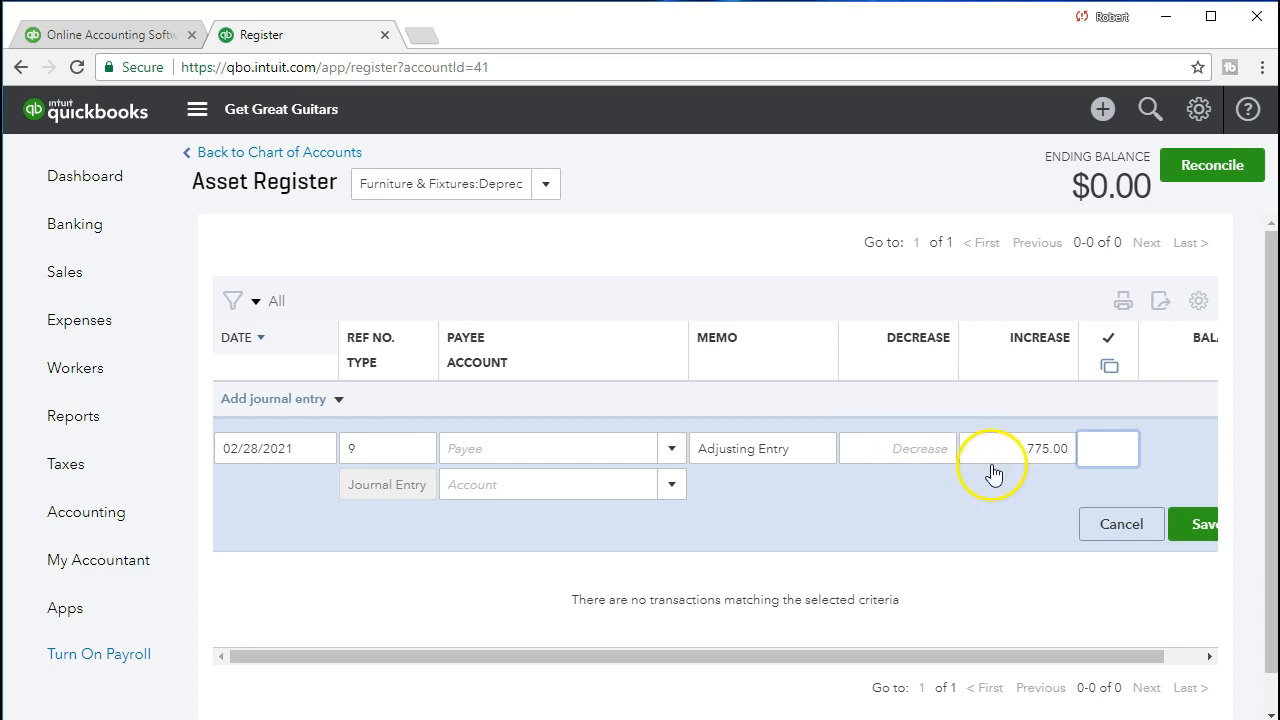
key(Tab)
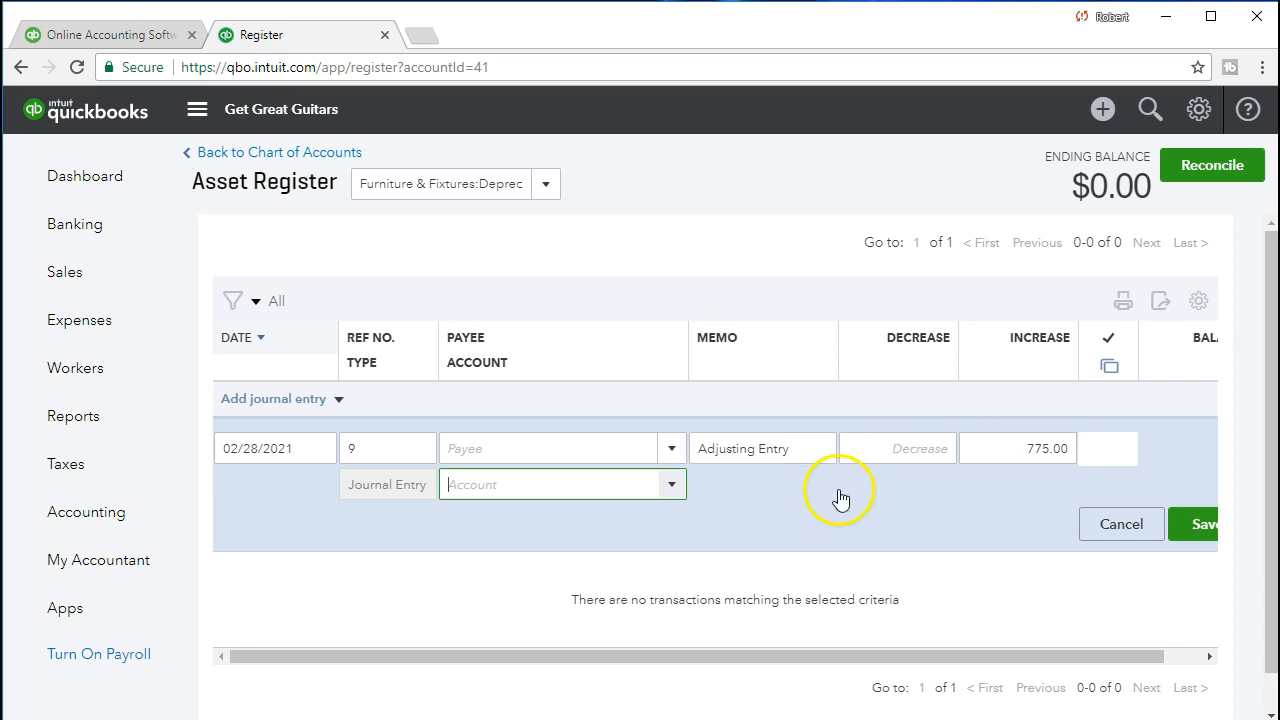
Assign the Other Expense account Depreciation as the offsetting account and save the journal entry.
click(678, 488)
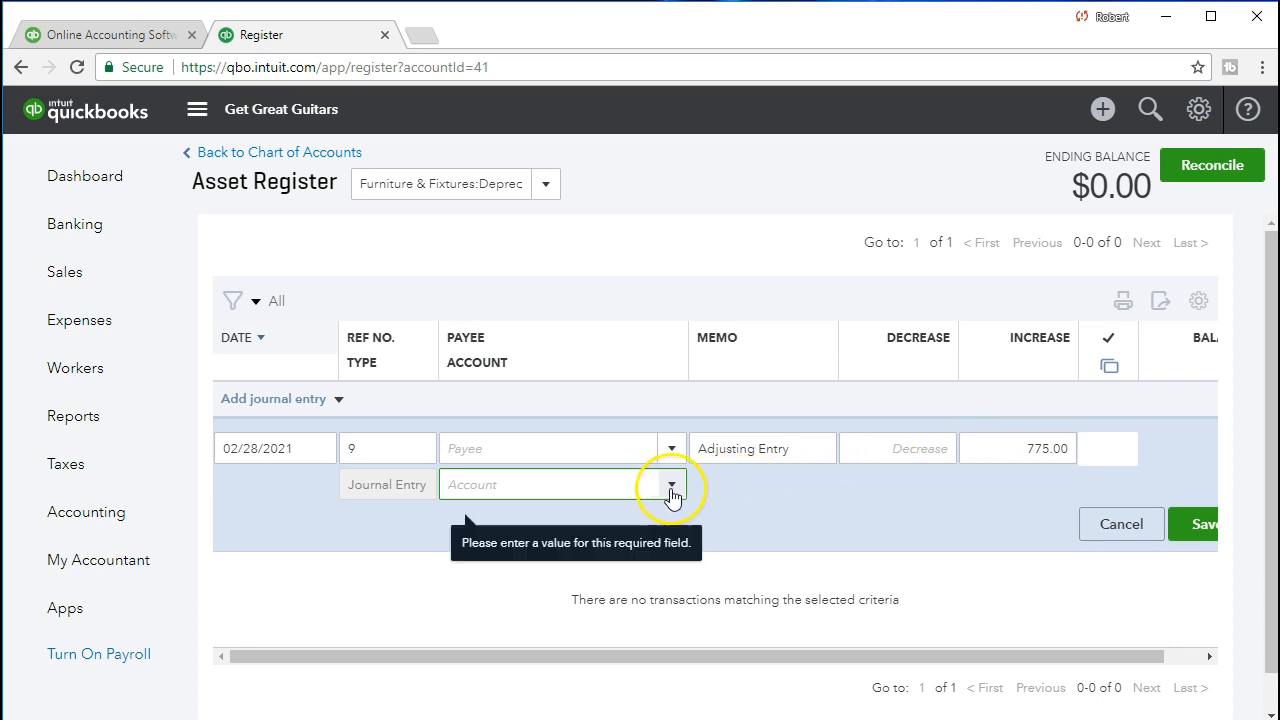
click(671, 488)
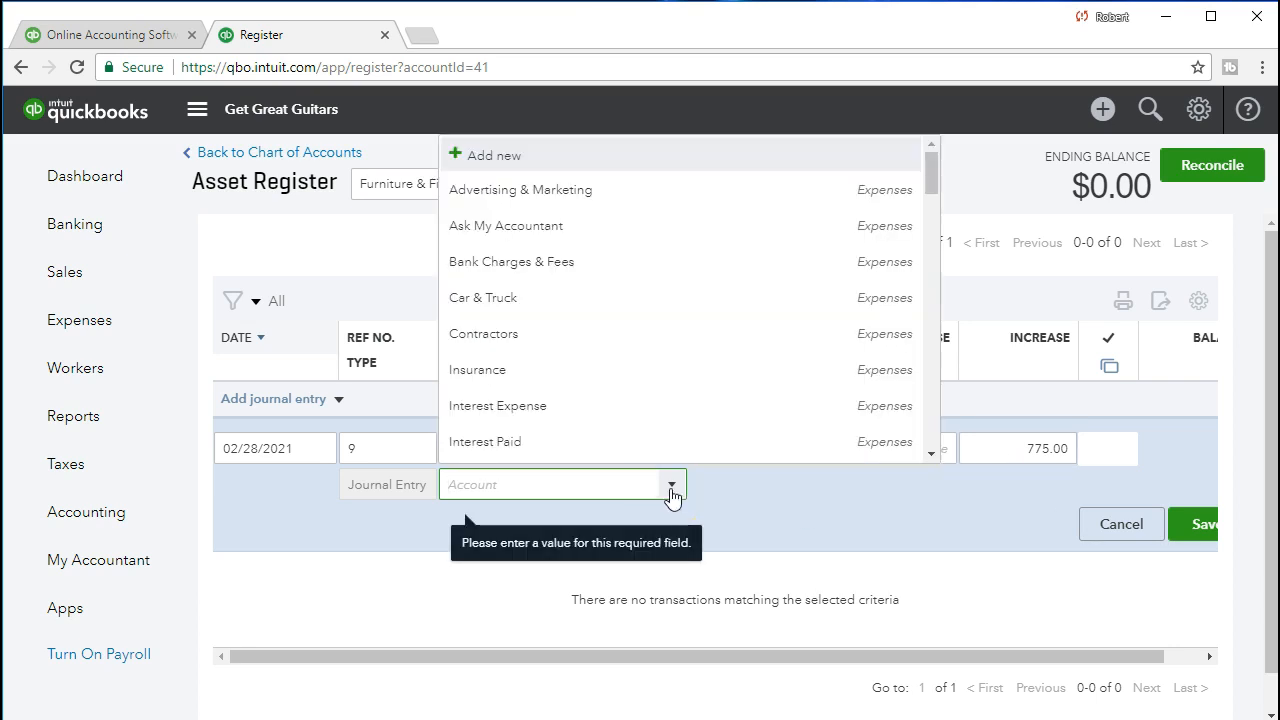
text(Depreciation)
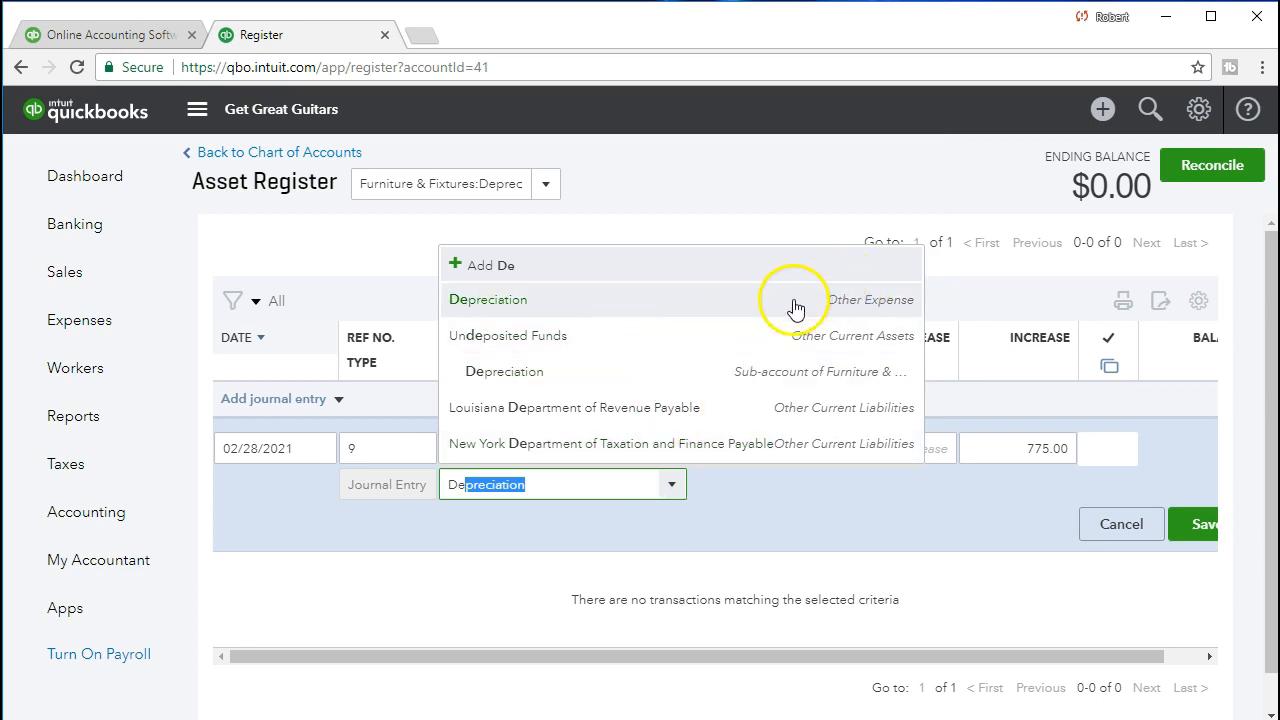
click(530, 311)
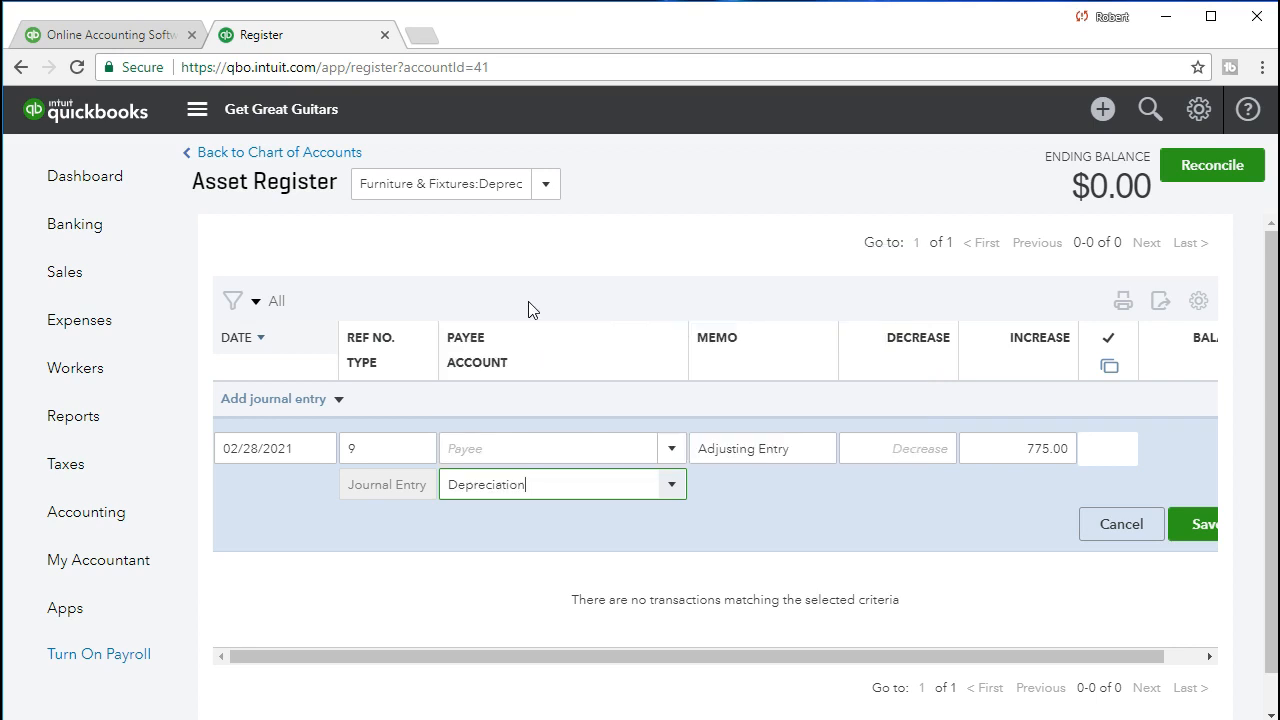
click(1182, 537)
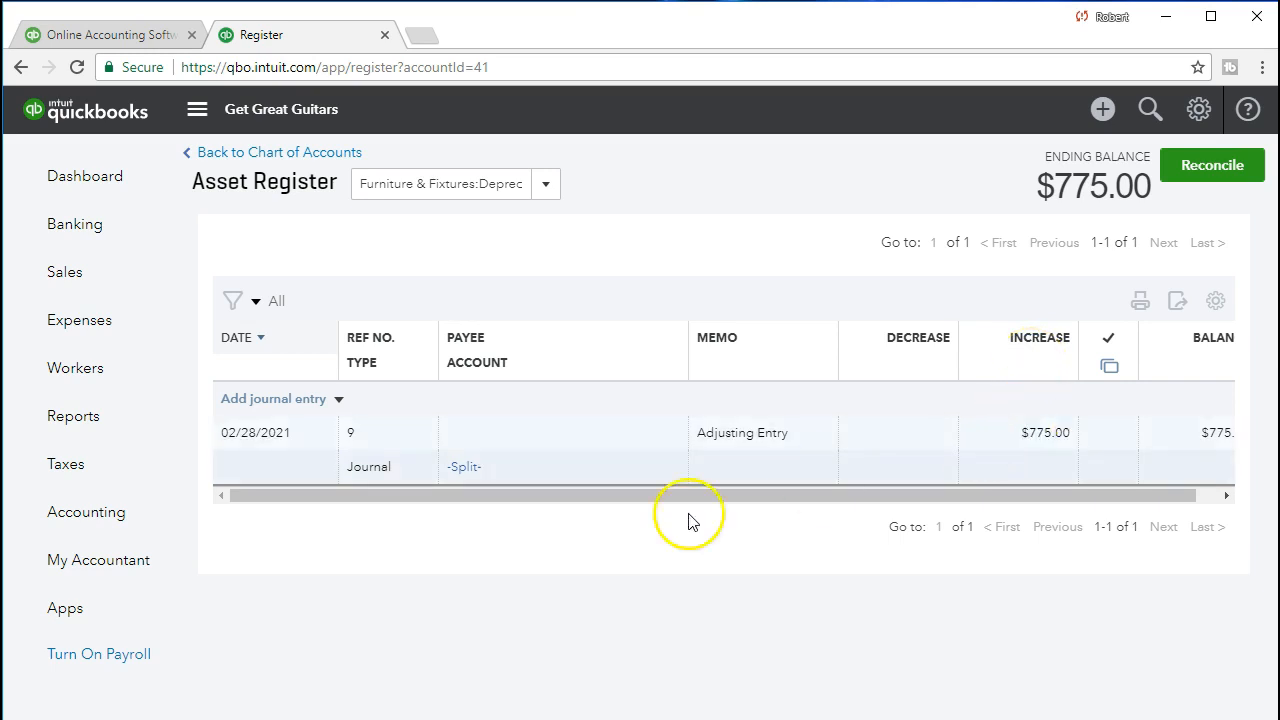
Open the Balance Sheet report and run it for the period 01/01/2021 to 02/28/2021.
click(121, 430)
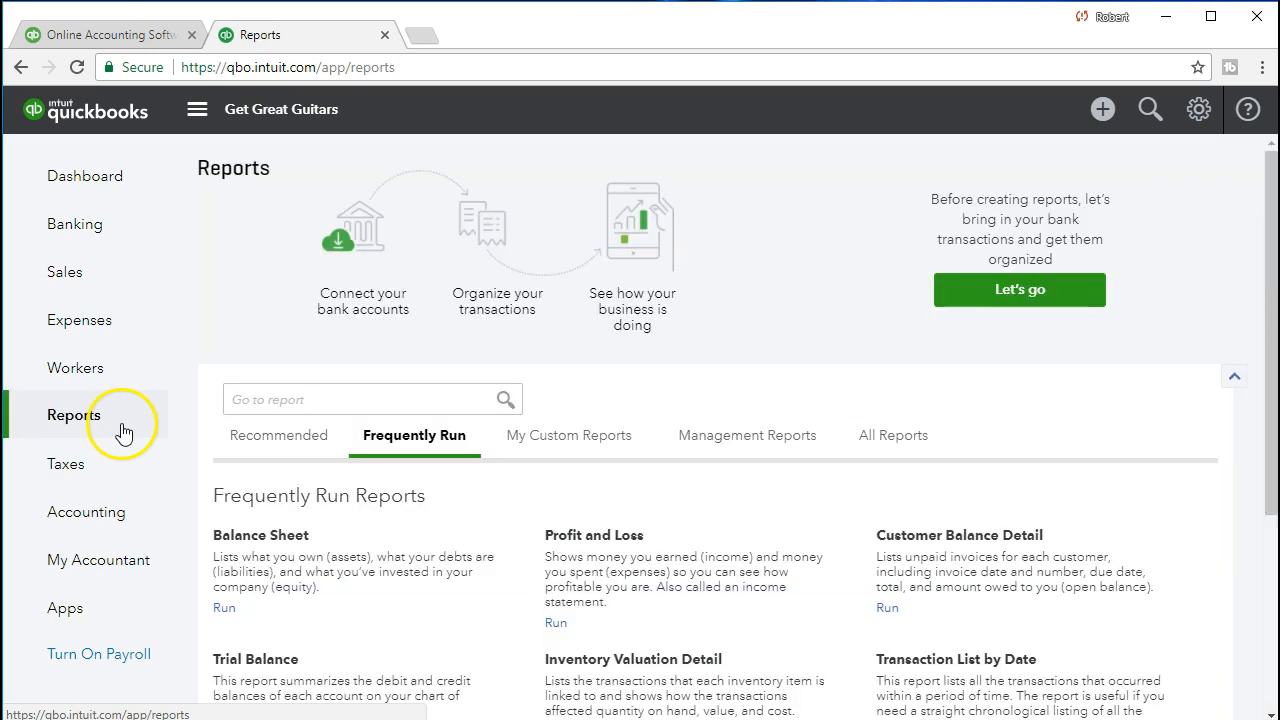
click(300, 543)
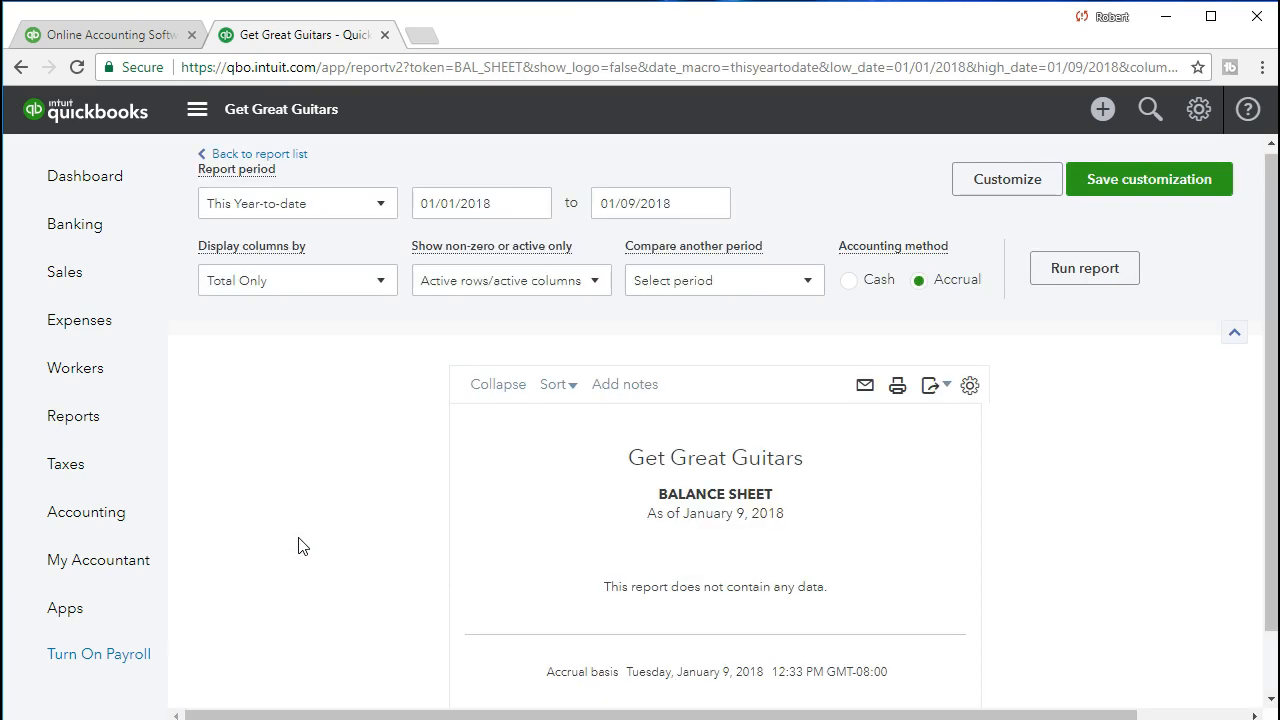
click(460, 203)
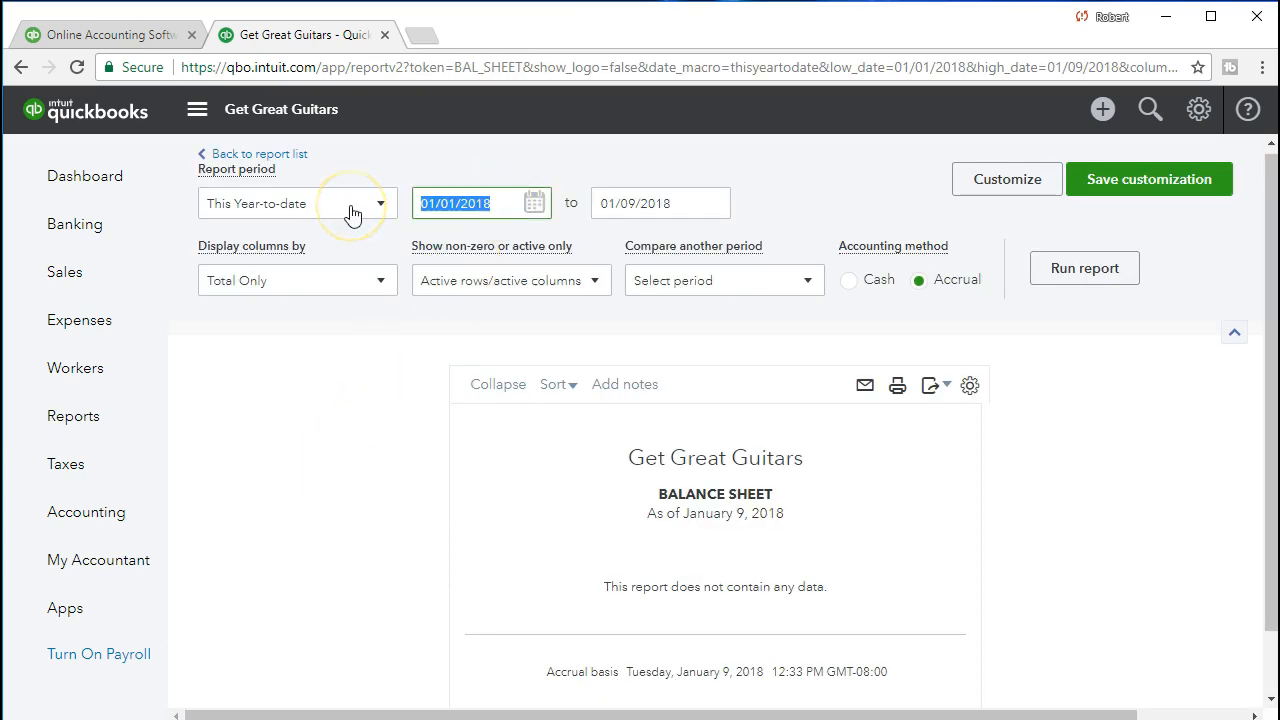
text(01/01/21)
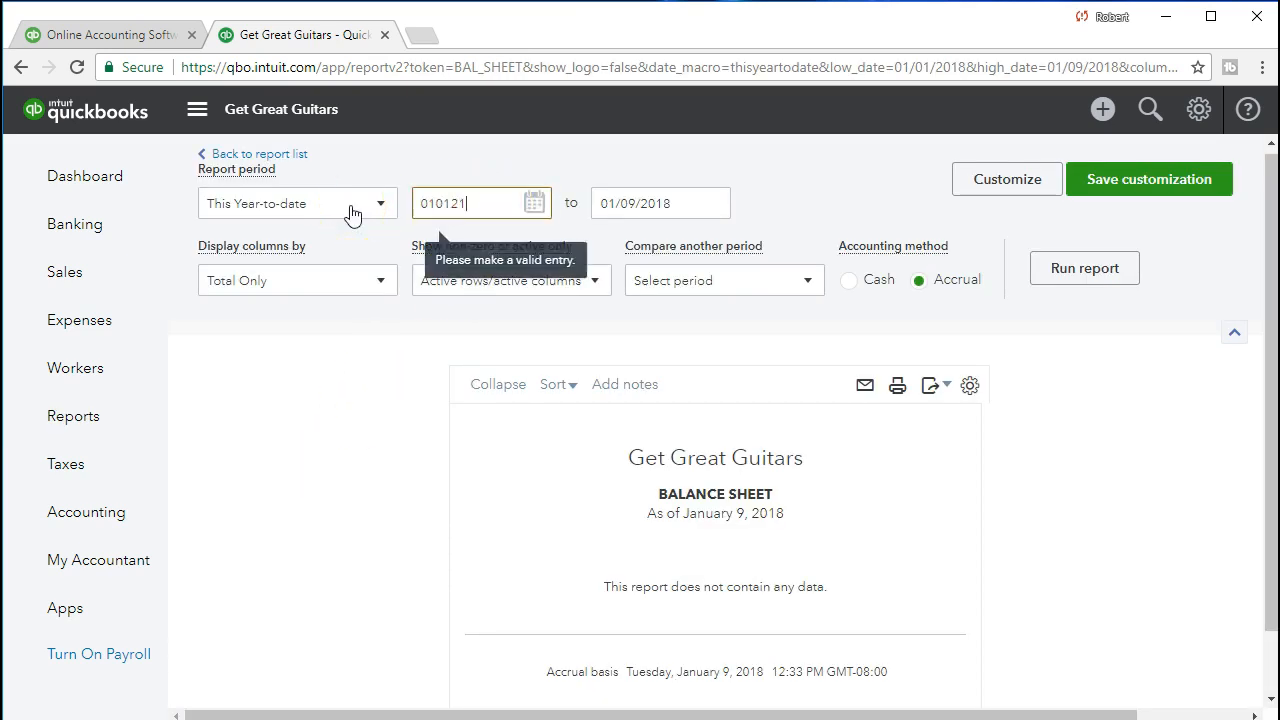
key(Tab)
text(022821)
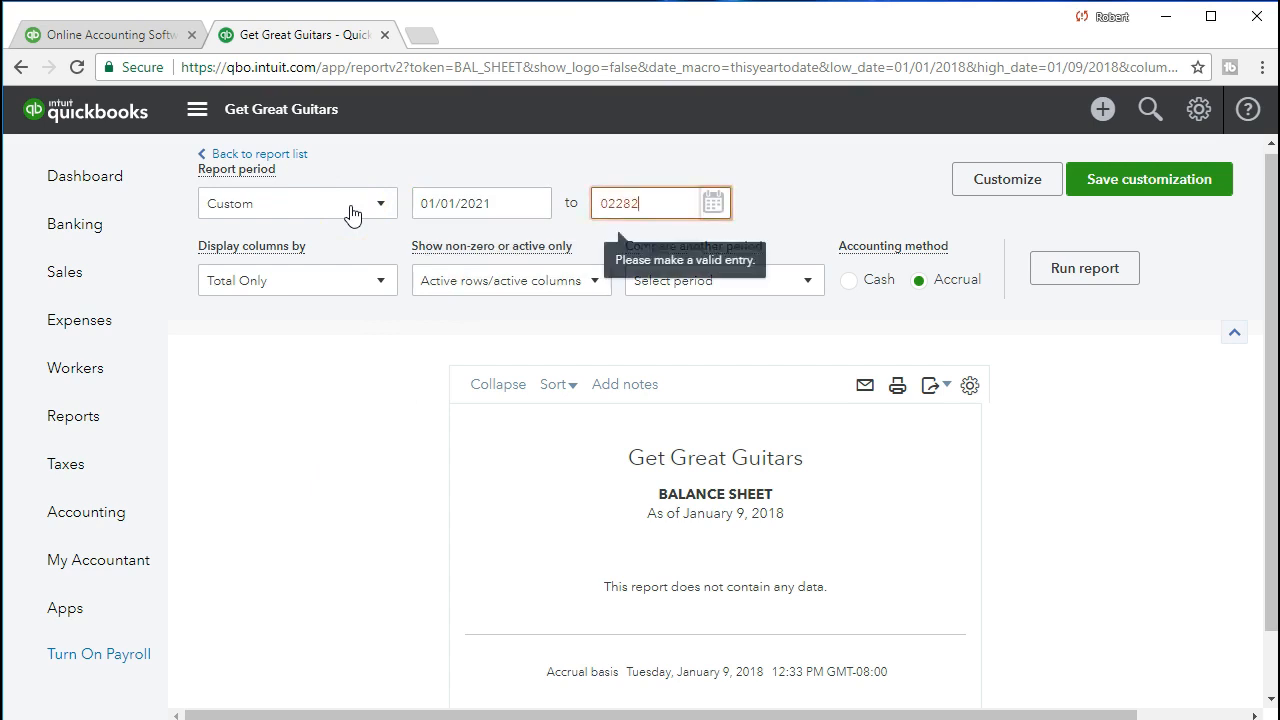
key(Tab)
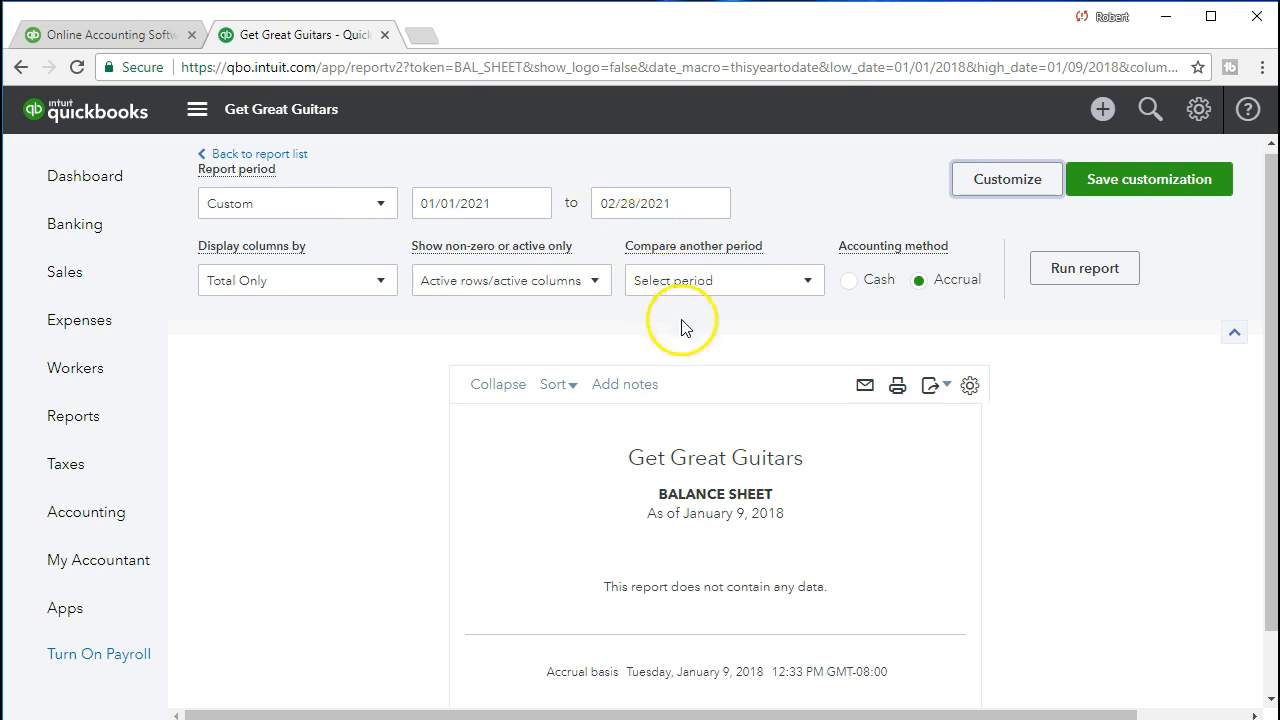
click(1045, 288)
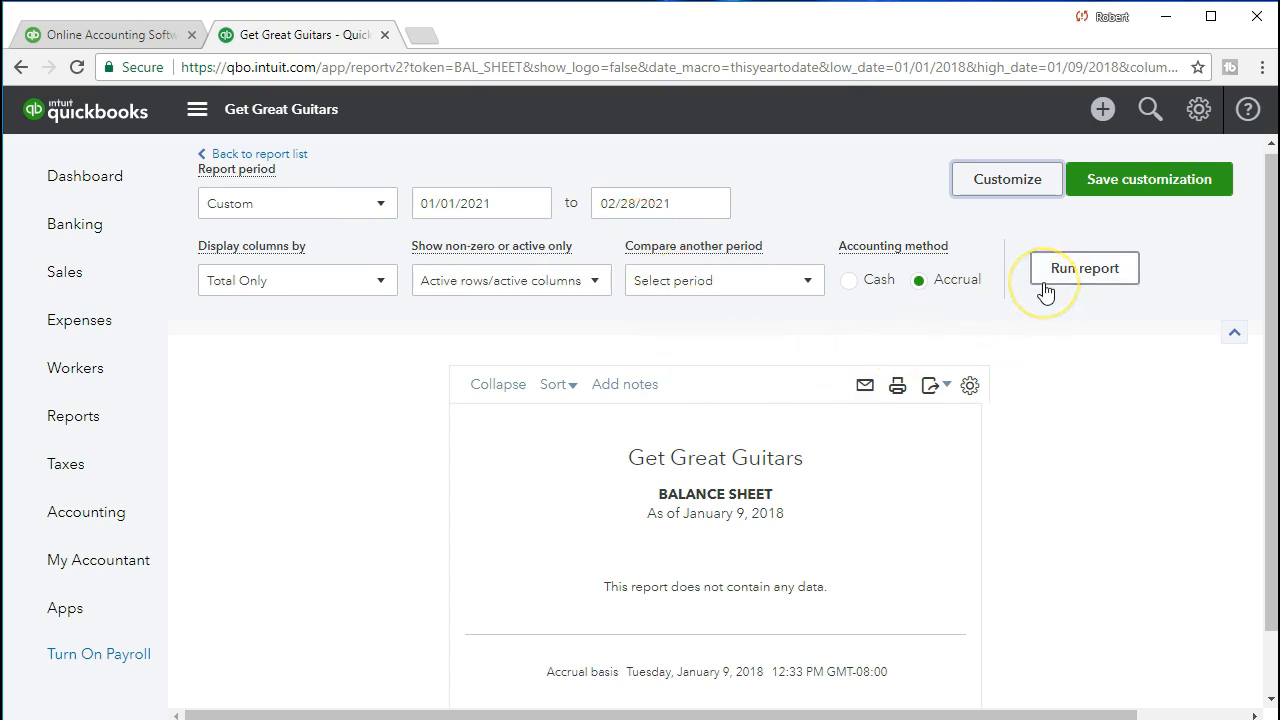
Drill into the Depreciation amount under Furniture & Fixtures on the balance sheet and open its 02/28/2021 journal entry.
scroll(595, 483, down, 2)
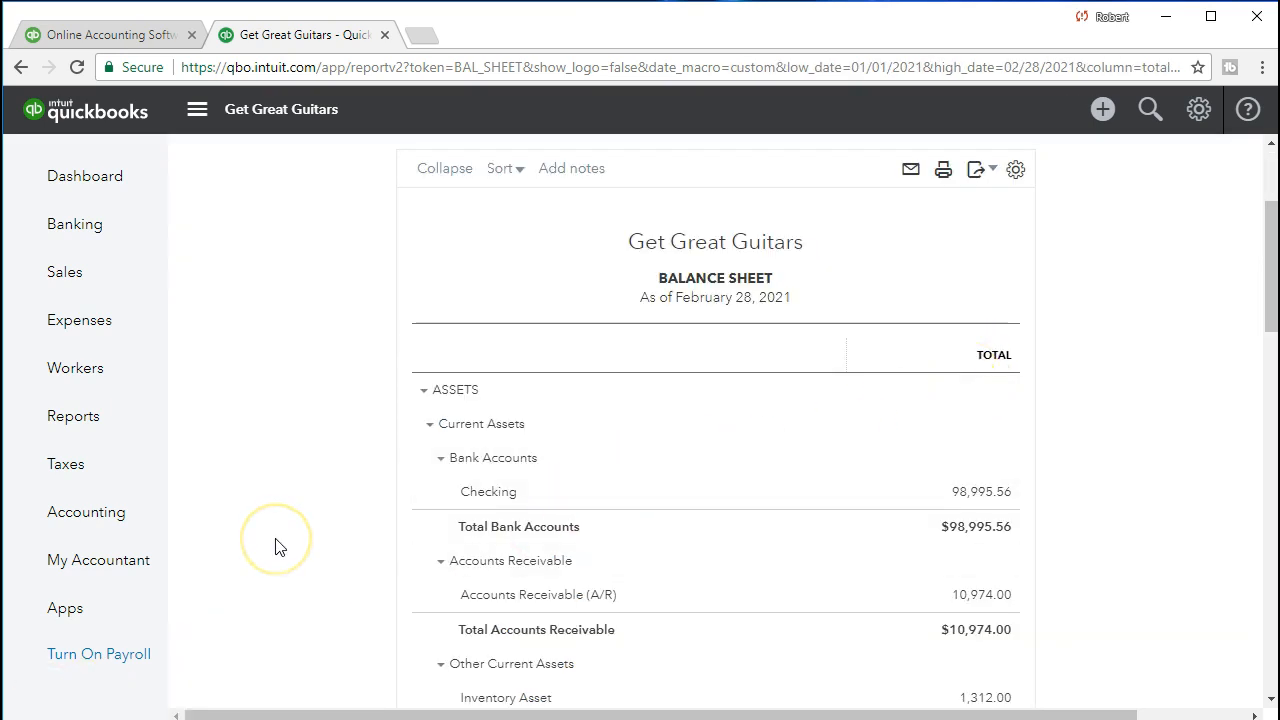
scroll(278, 547, down, 4)
scroll(278, 547, down, 1)
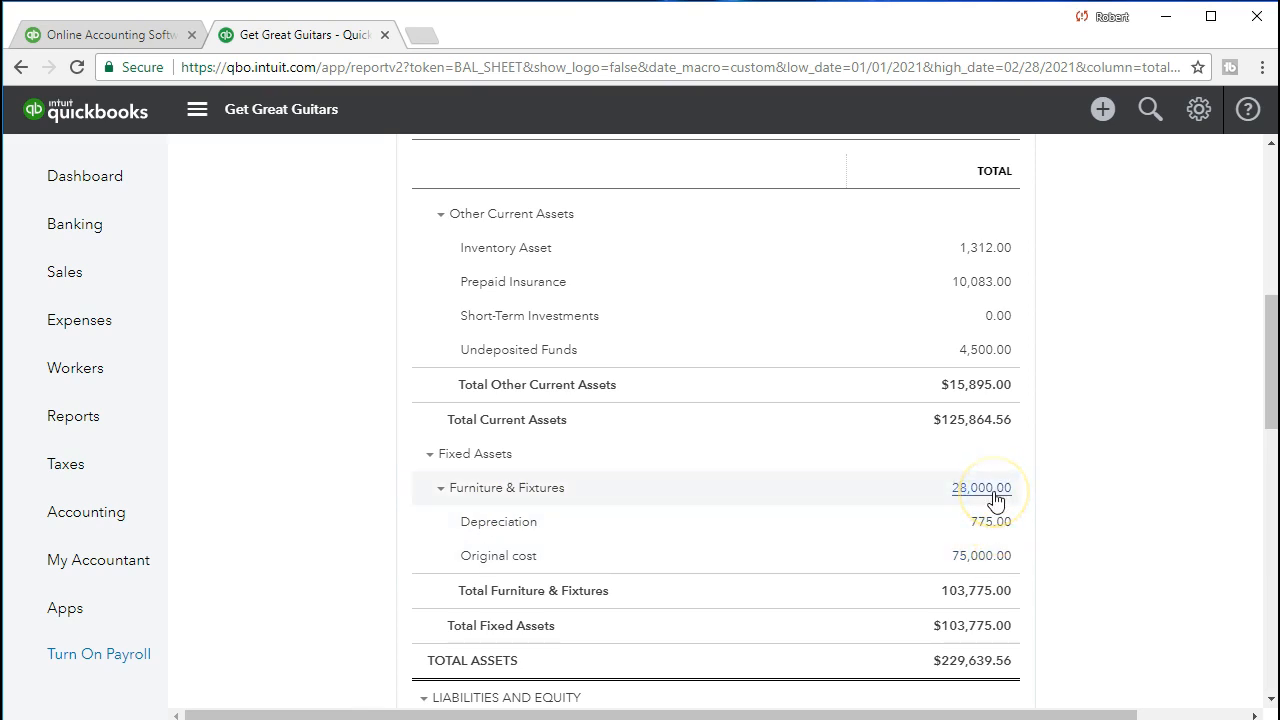
click(990, 523)
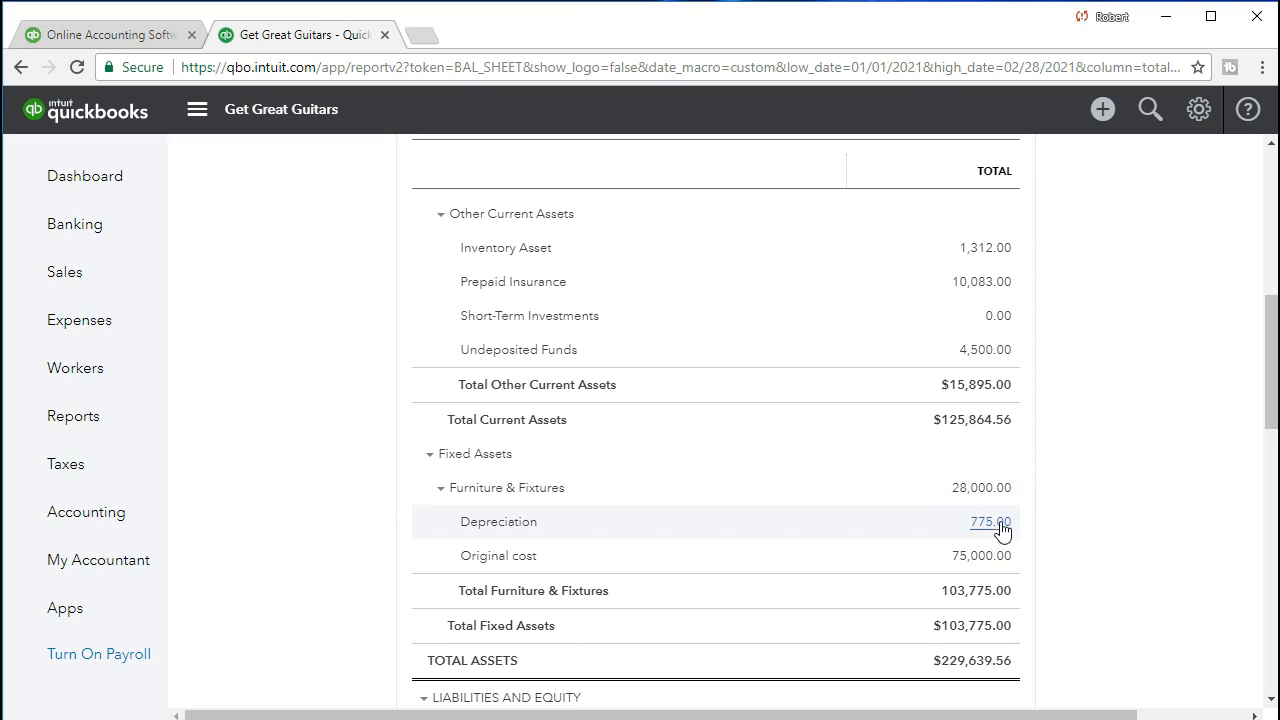
click(1000, 592)
click(991, 522)
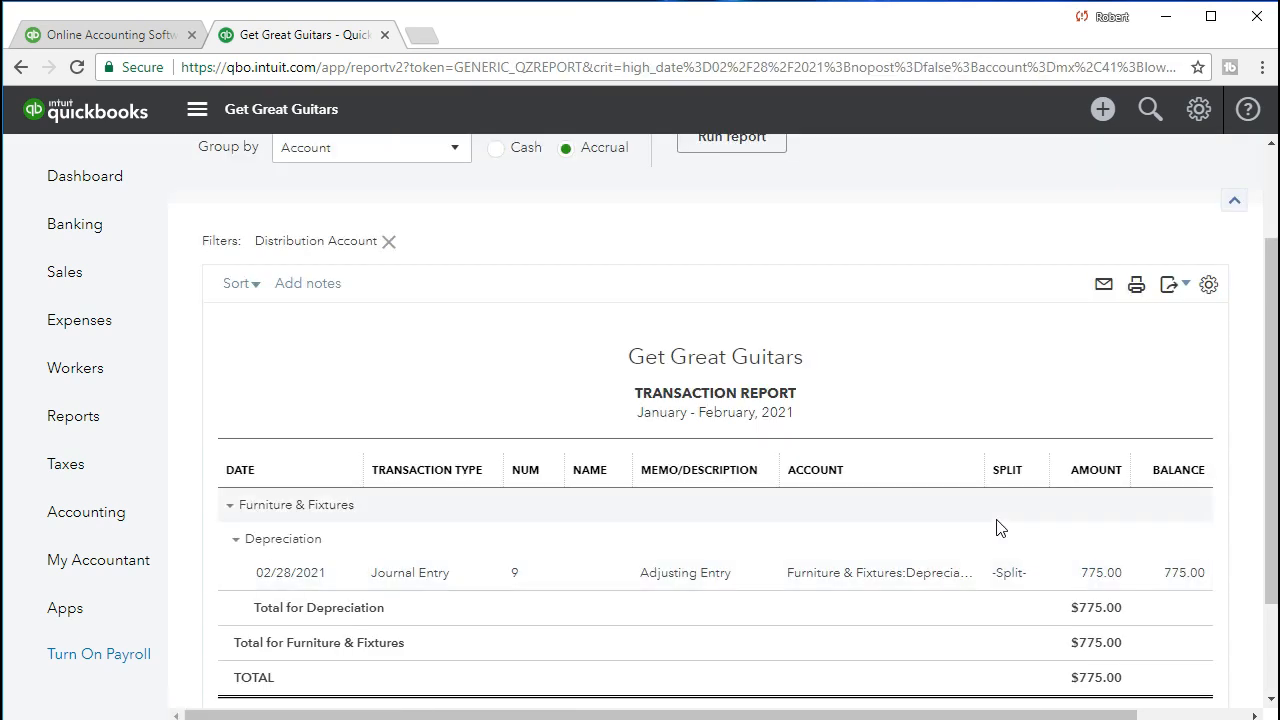
click(1087, 578)
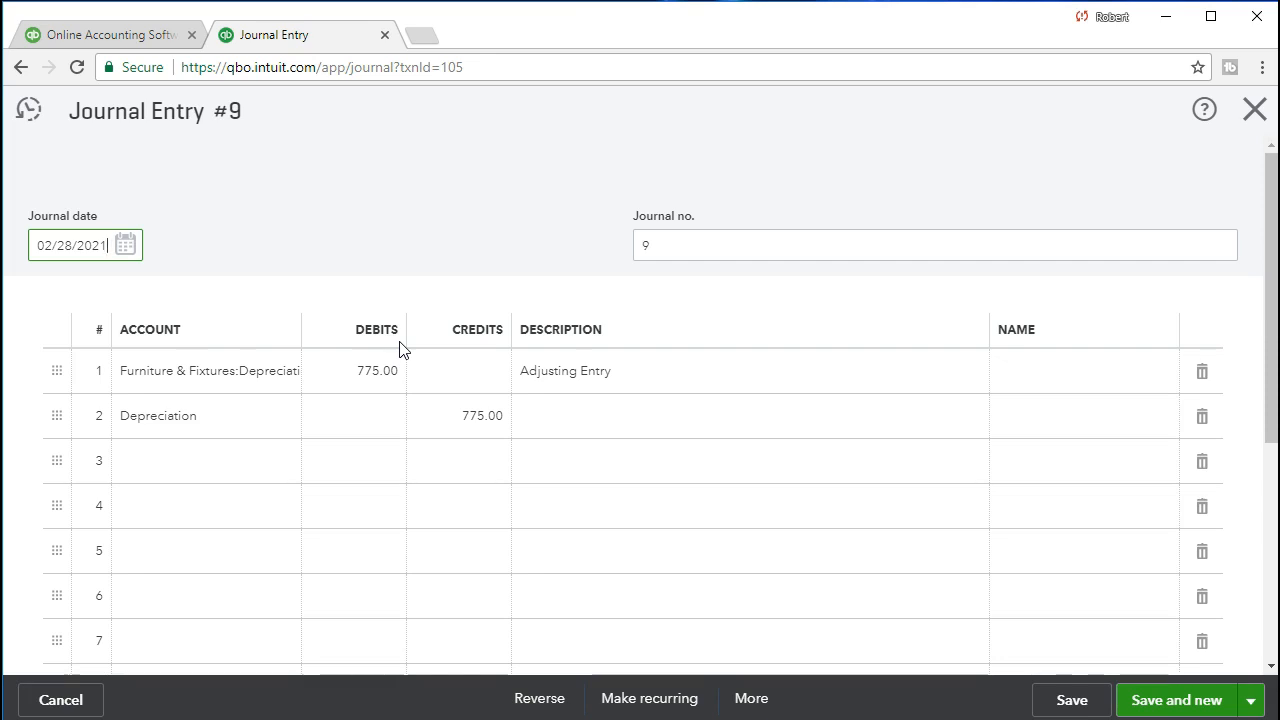
Reverse the entry's sides: credit Furniture & Fixtures:Depreciation 775 and debit the Depreciation expense account 775.
click(477, 374)
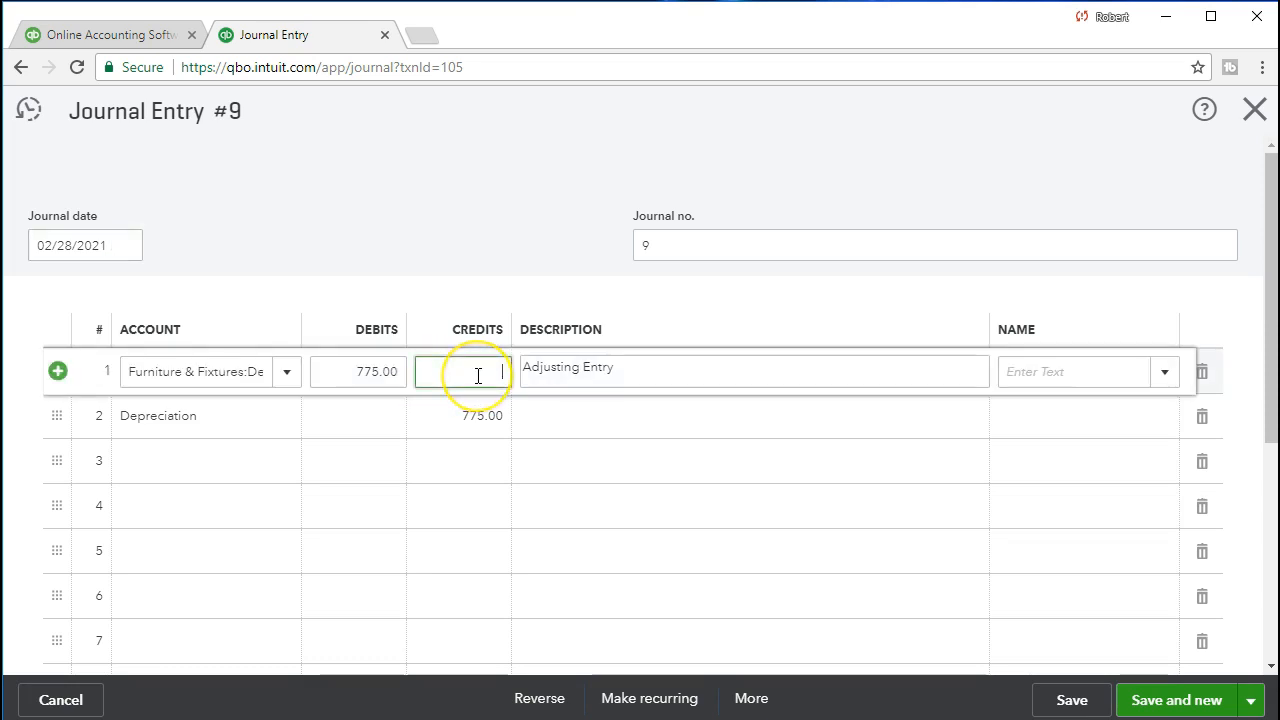
text(775)
key(Tab)
click(367, 416)
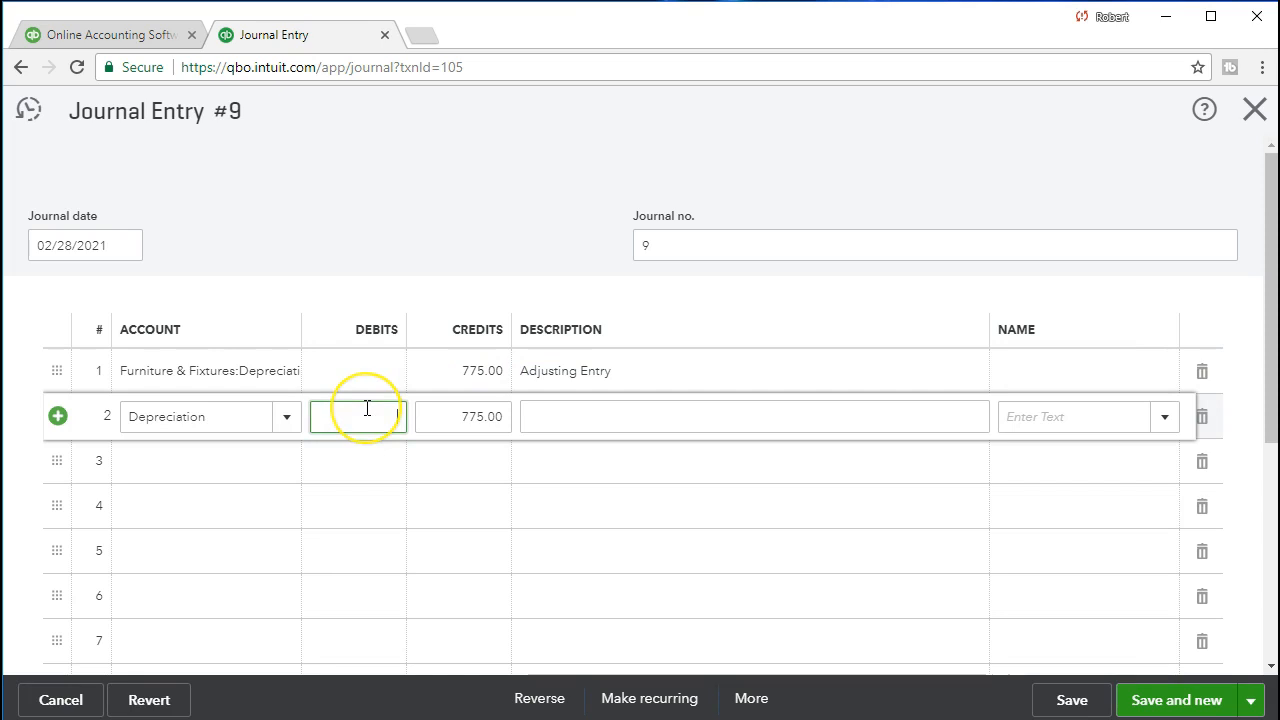
text(775)
key(Tab)
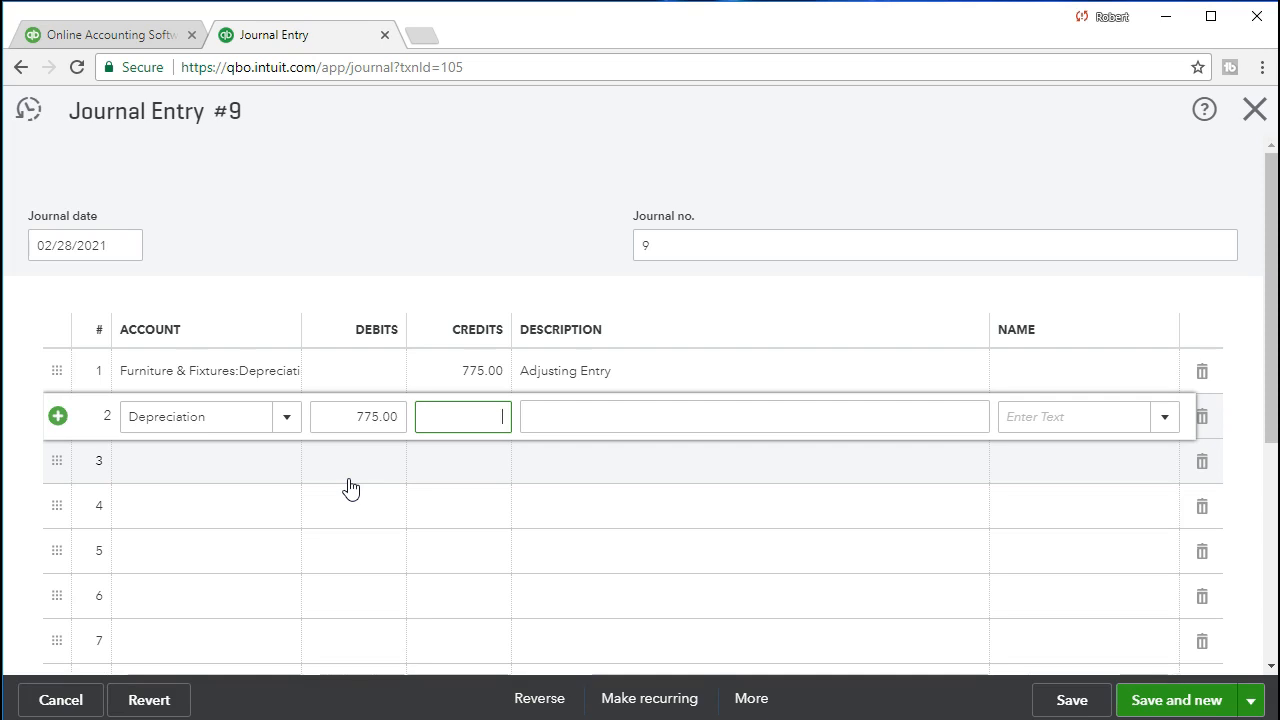
Check that the second line uses the Other Expense account Depreciation, then save and close the journal entry, returning to the transaction report.
click(286, 421)
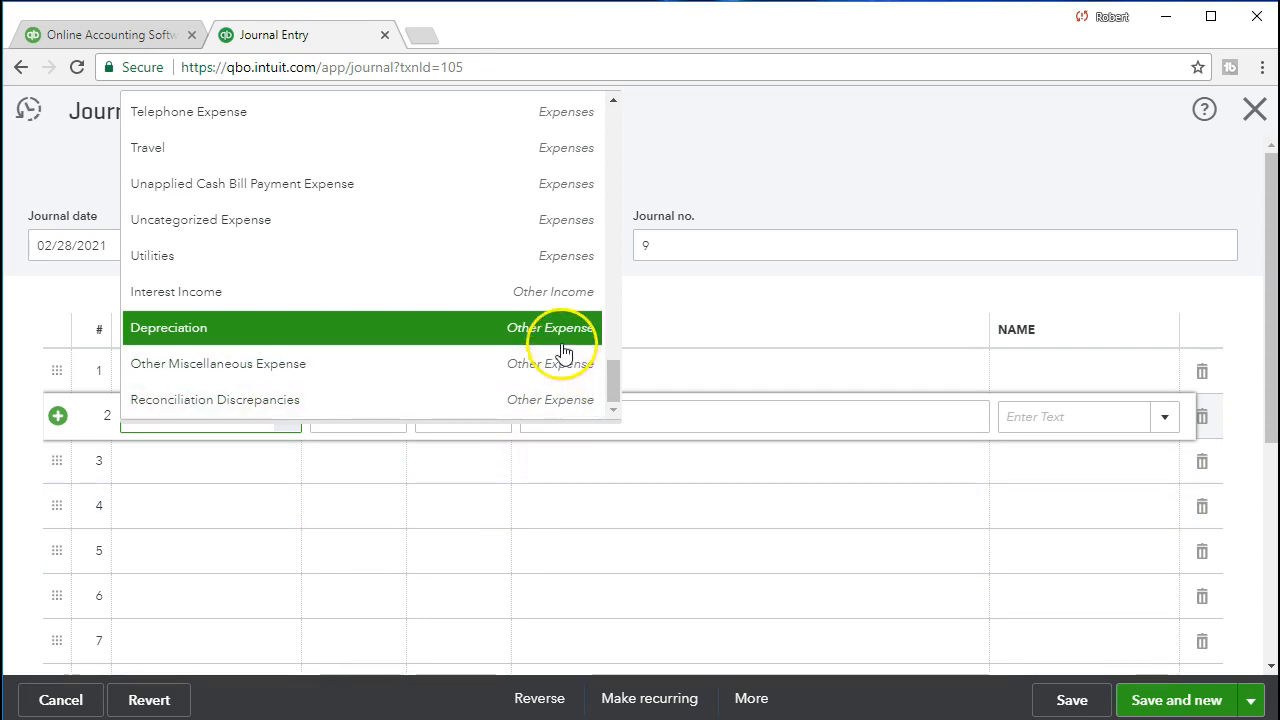
key(Tab)
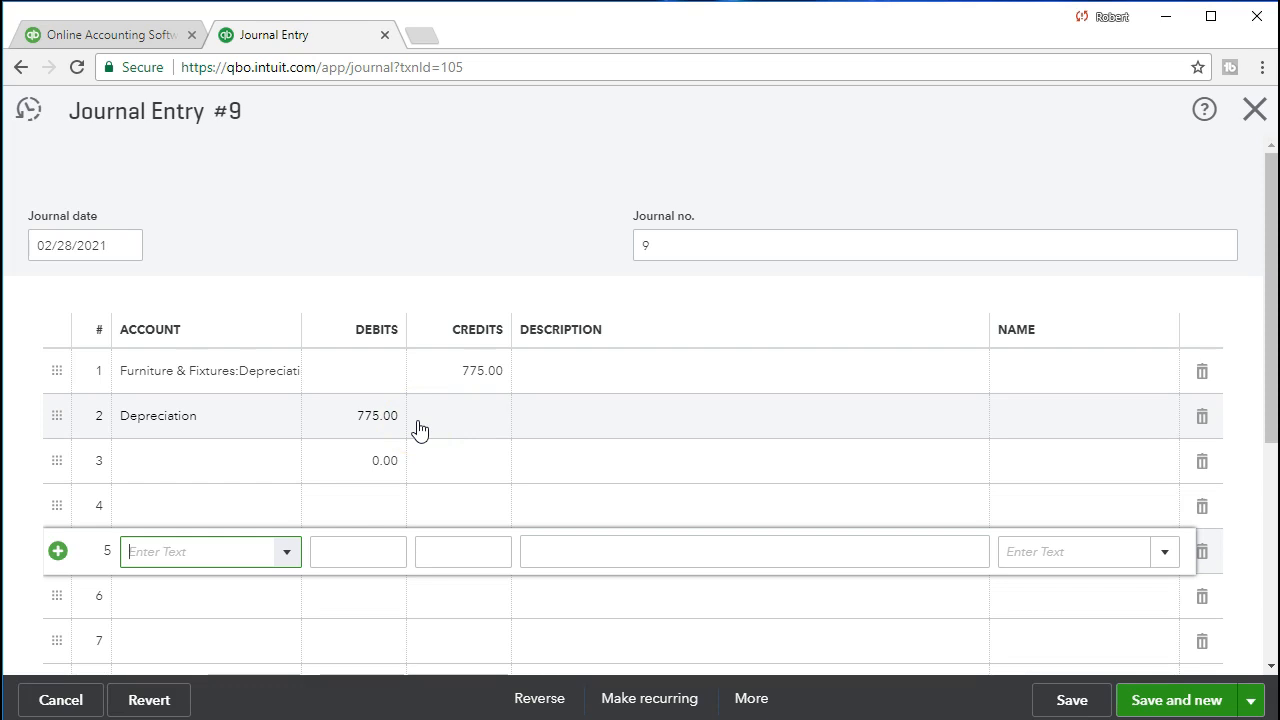
click(312, 241)
click(1058, 700)
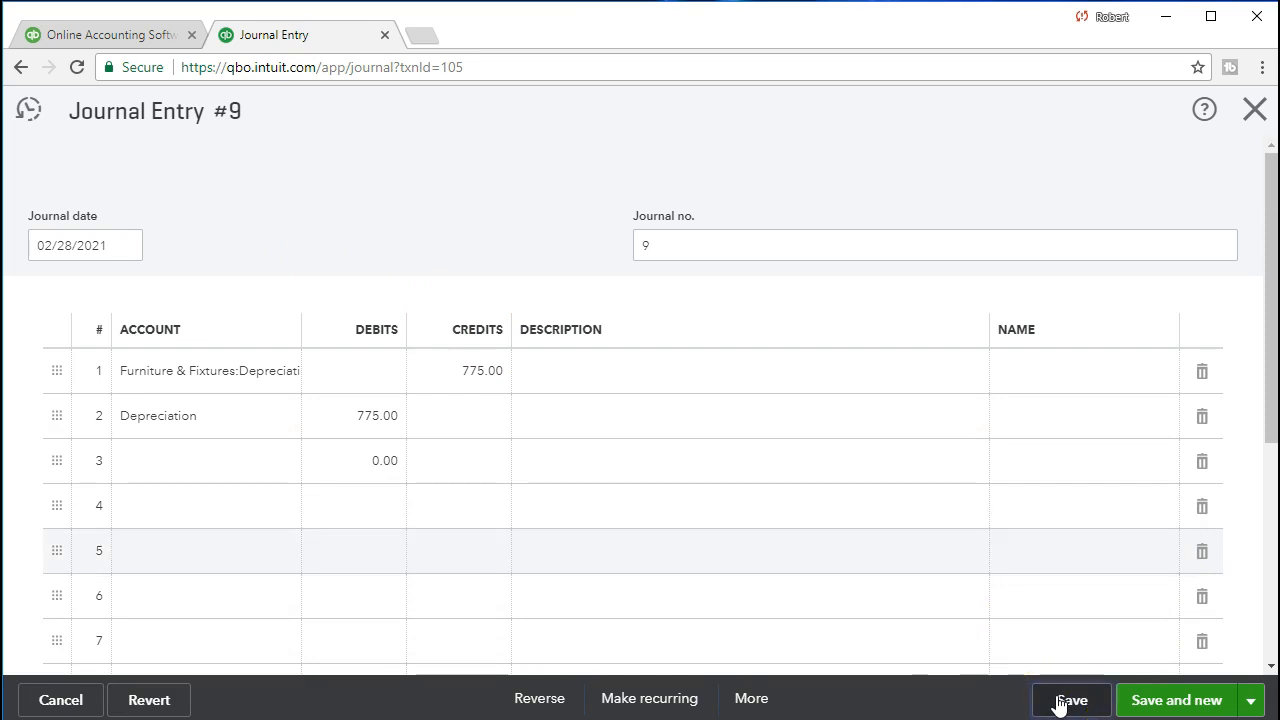
click(1143, 315)
click(1255, 112)
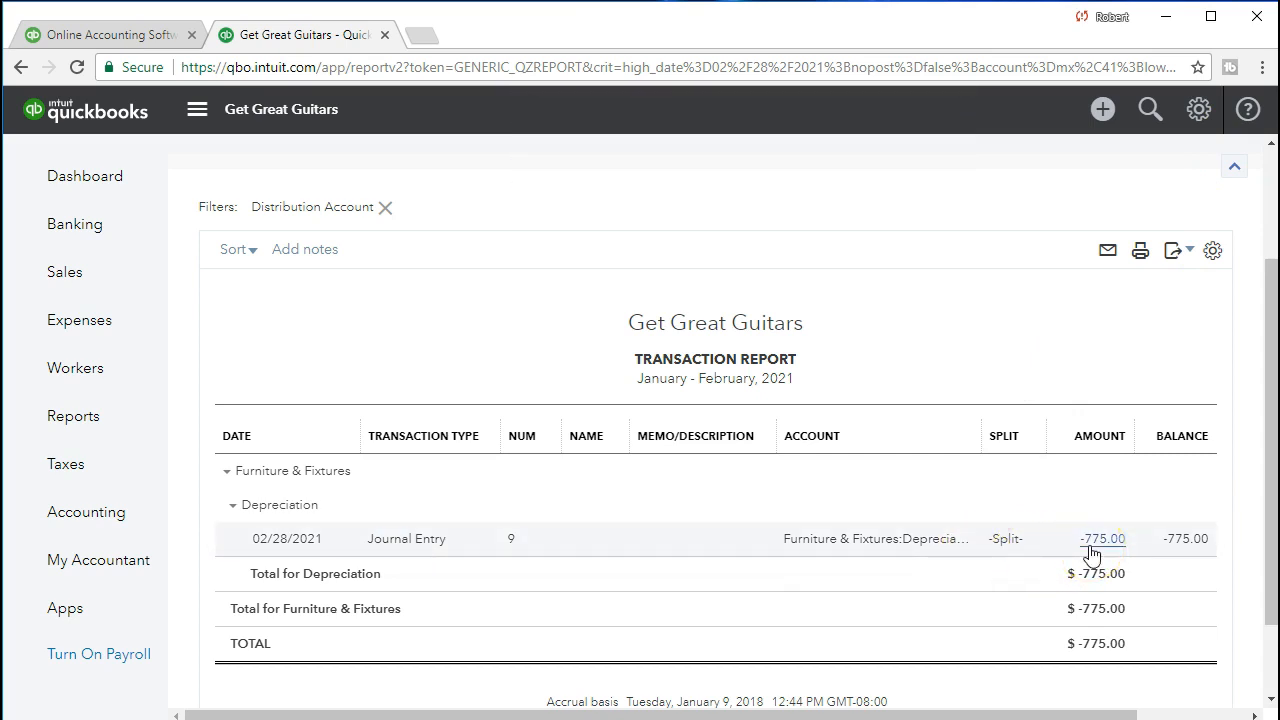
scroll(700, 594, up, 2)
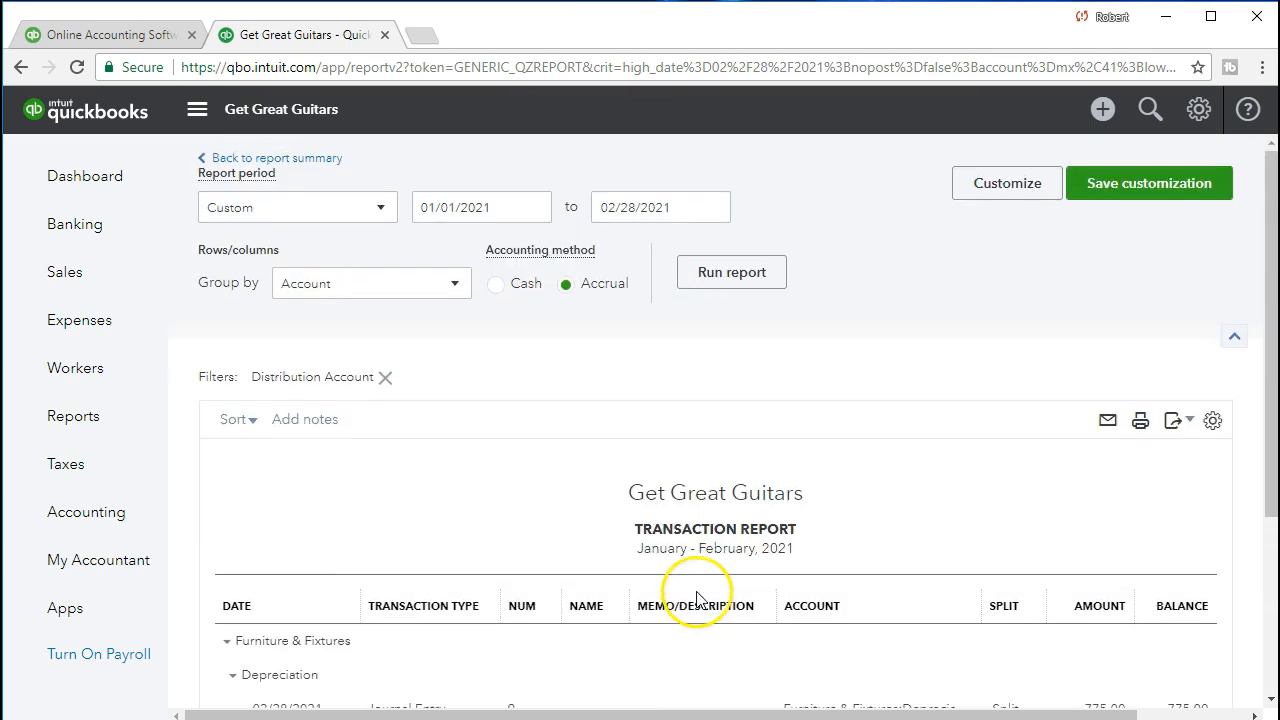
Return to the Balance Sheet and check the Depreciation and total amounts under Furniture & Fixtures.
click(313, 162)
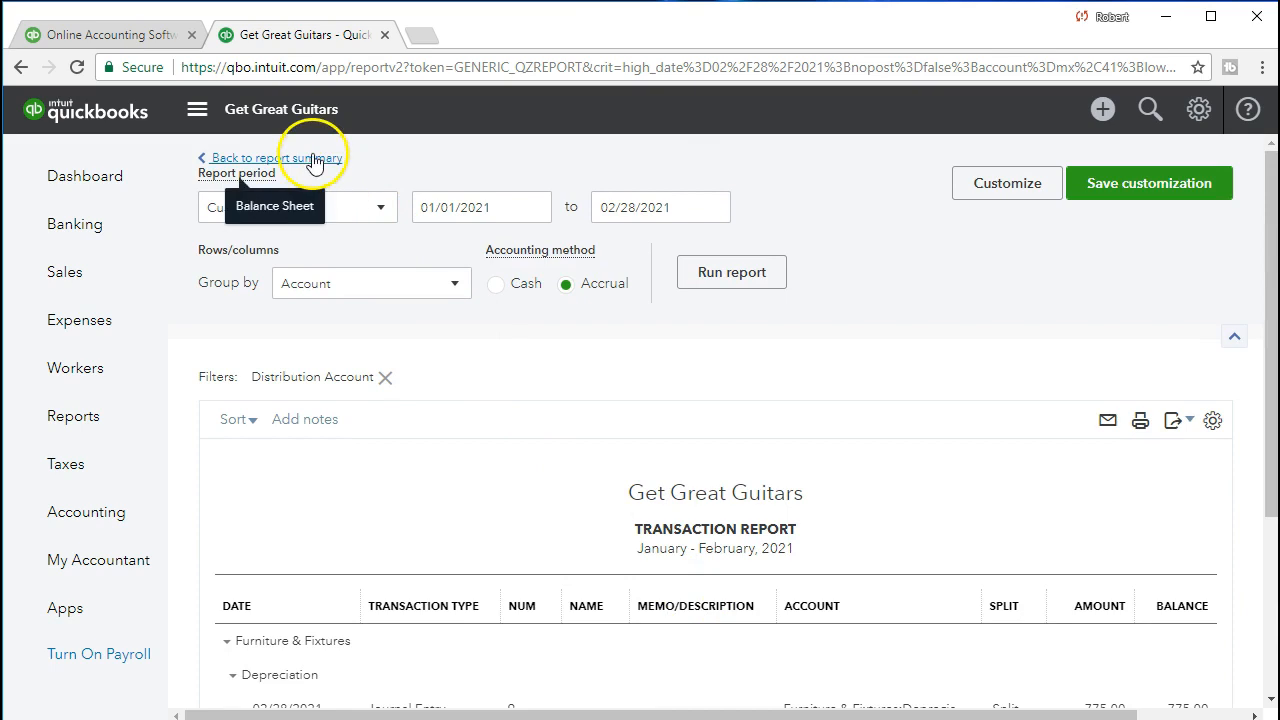
scroll(726, 373, down, 7)
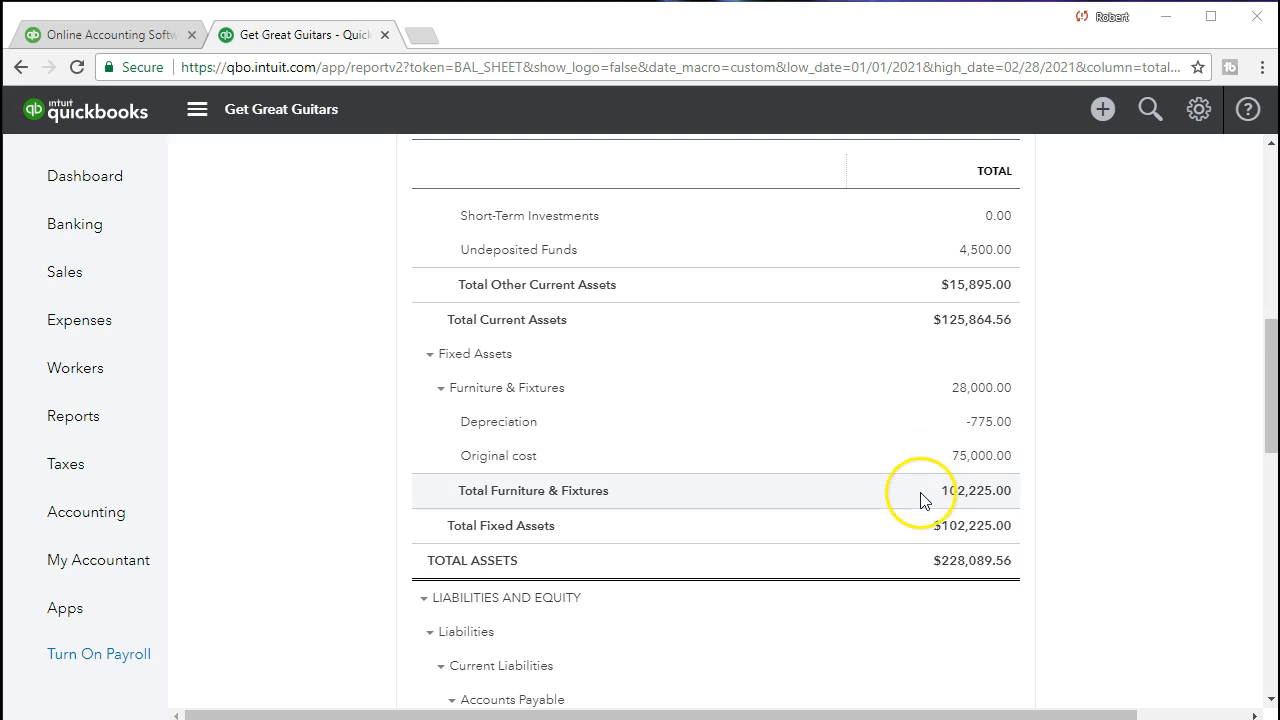
Open the Profit and Loss report and run it for the period 01/01/2021 to 02/28/2021.
click(121, 428)
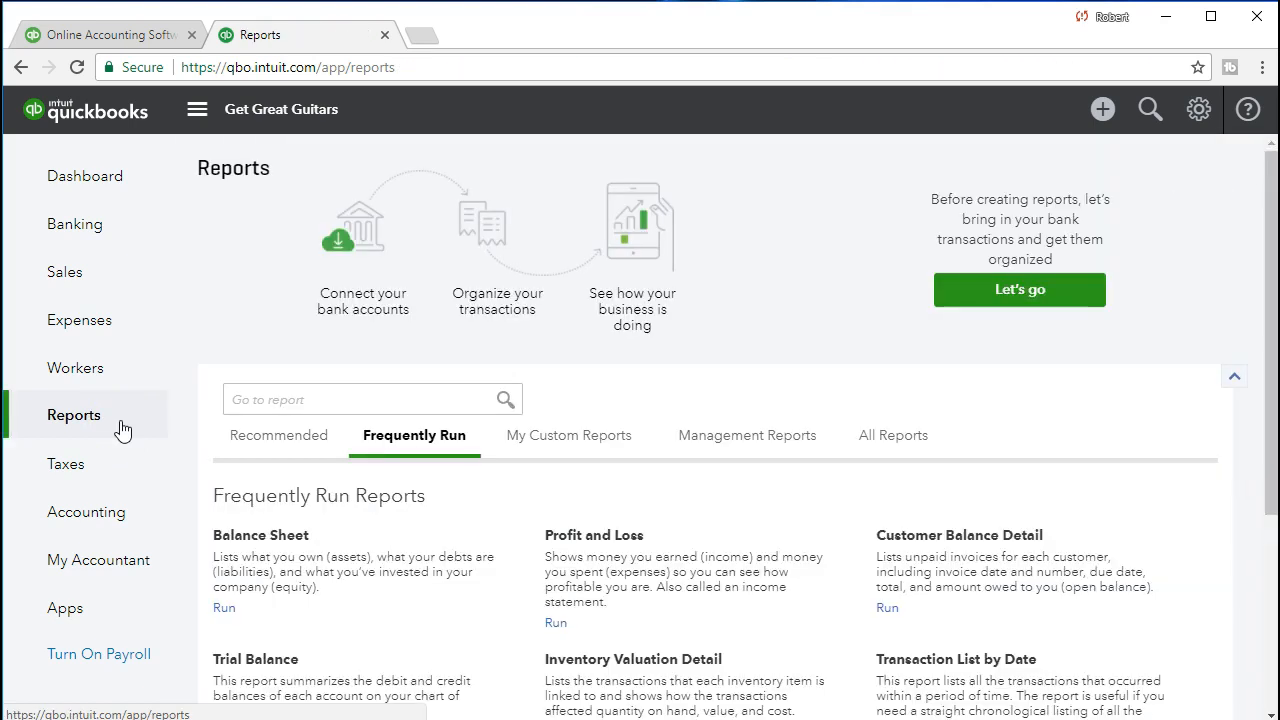
click(590, 540)
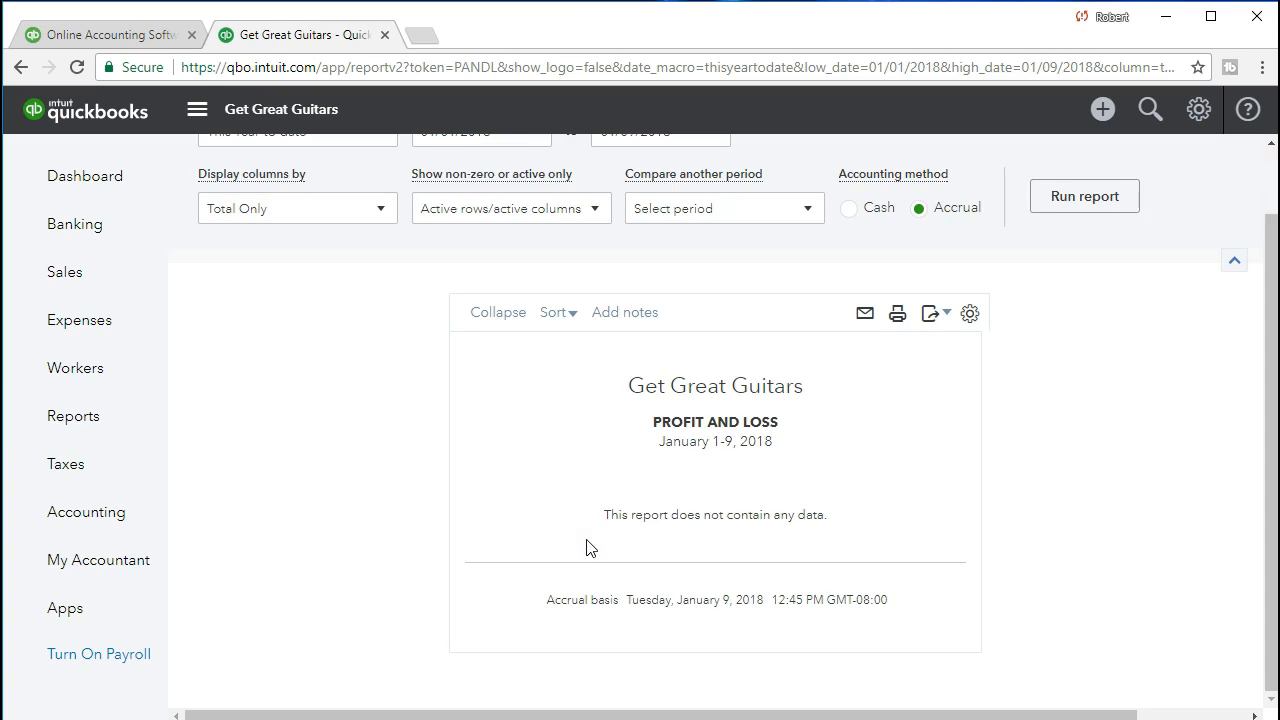
scroll(537, 363, up, 1)
drag(504, 211, 406, 206)
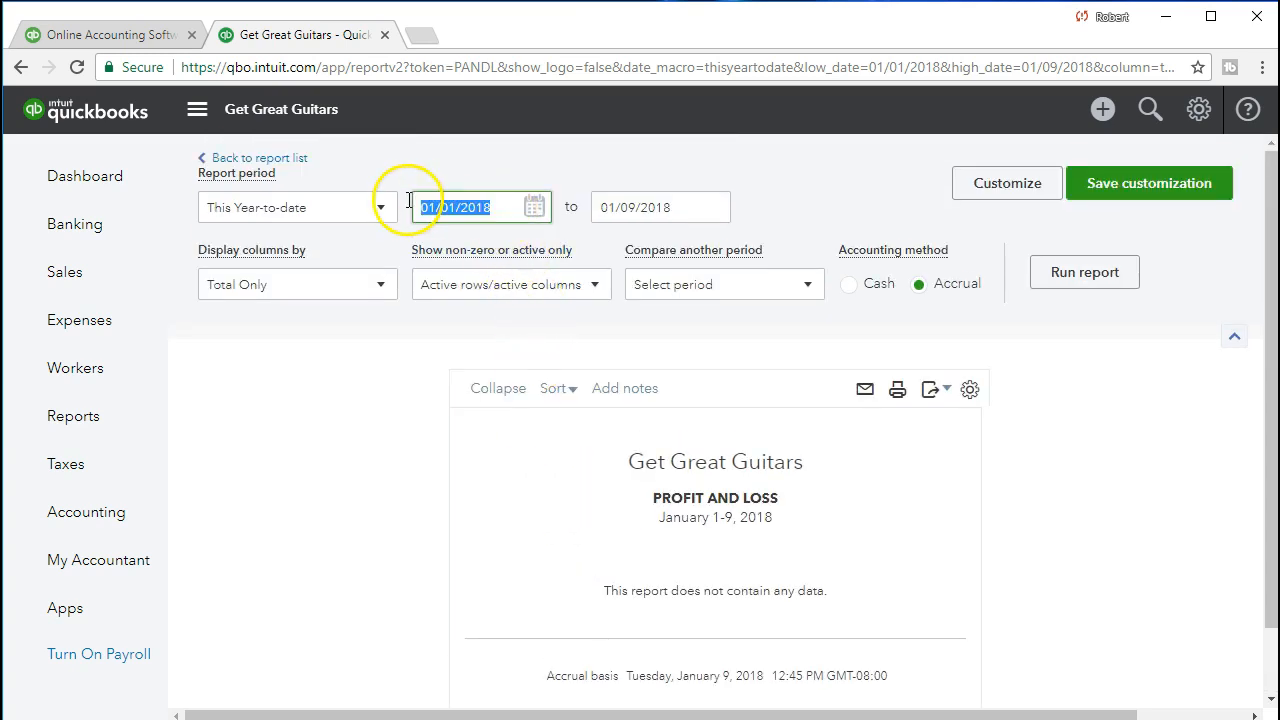
text(01/01/2021)
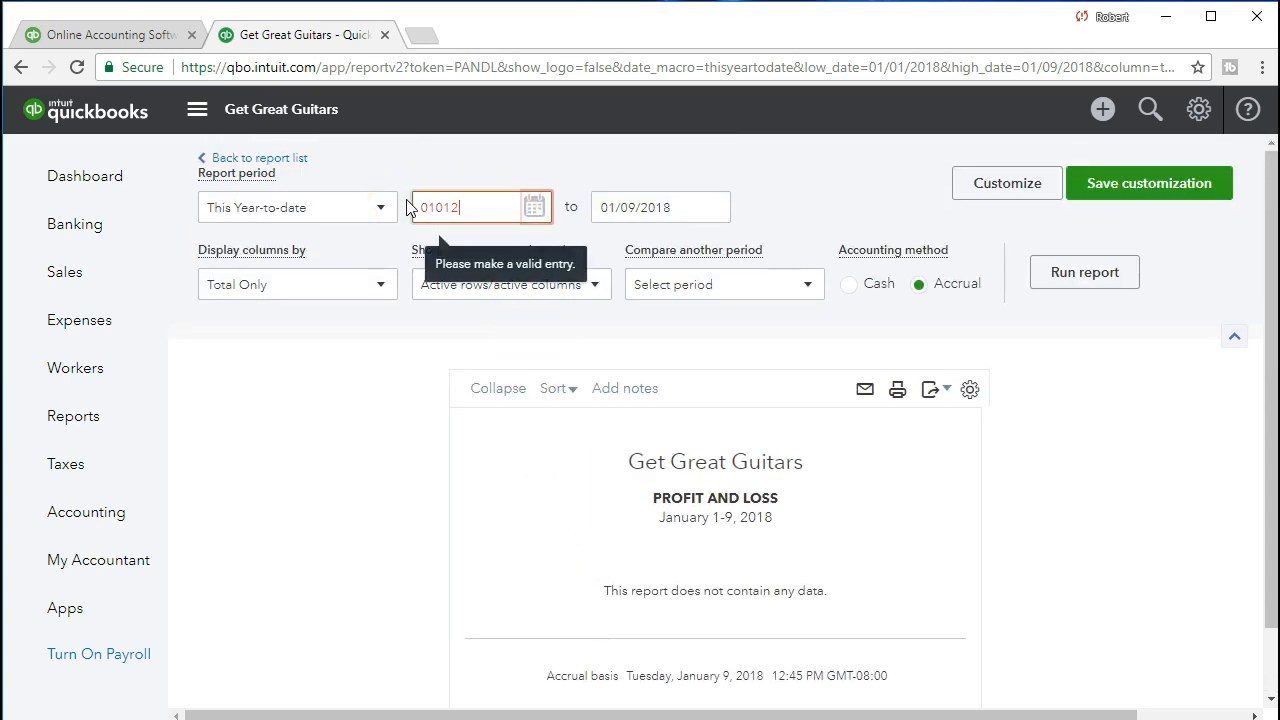
key(Tab)
text(02/28/)
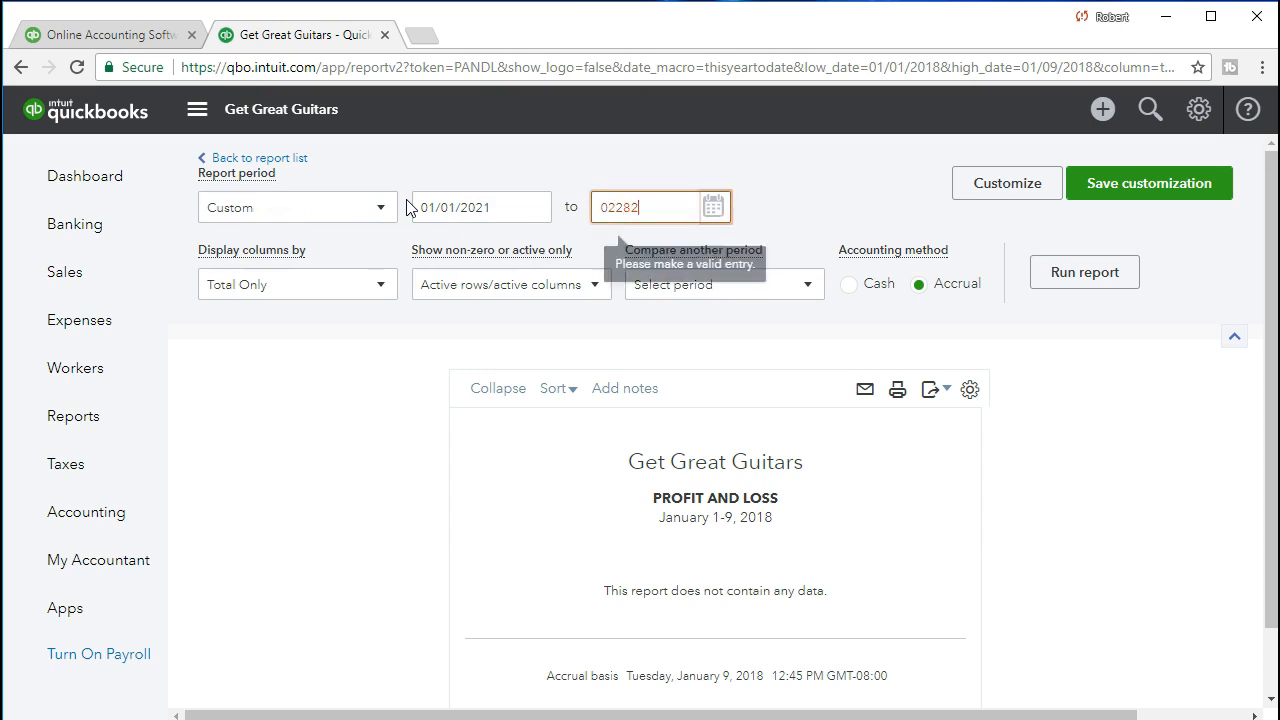
text(2021)
key(Tab)
click(420, 210)
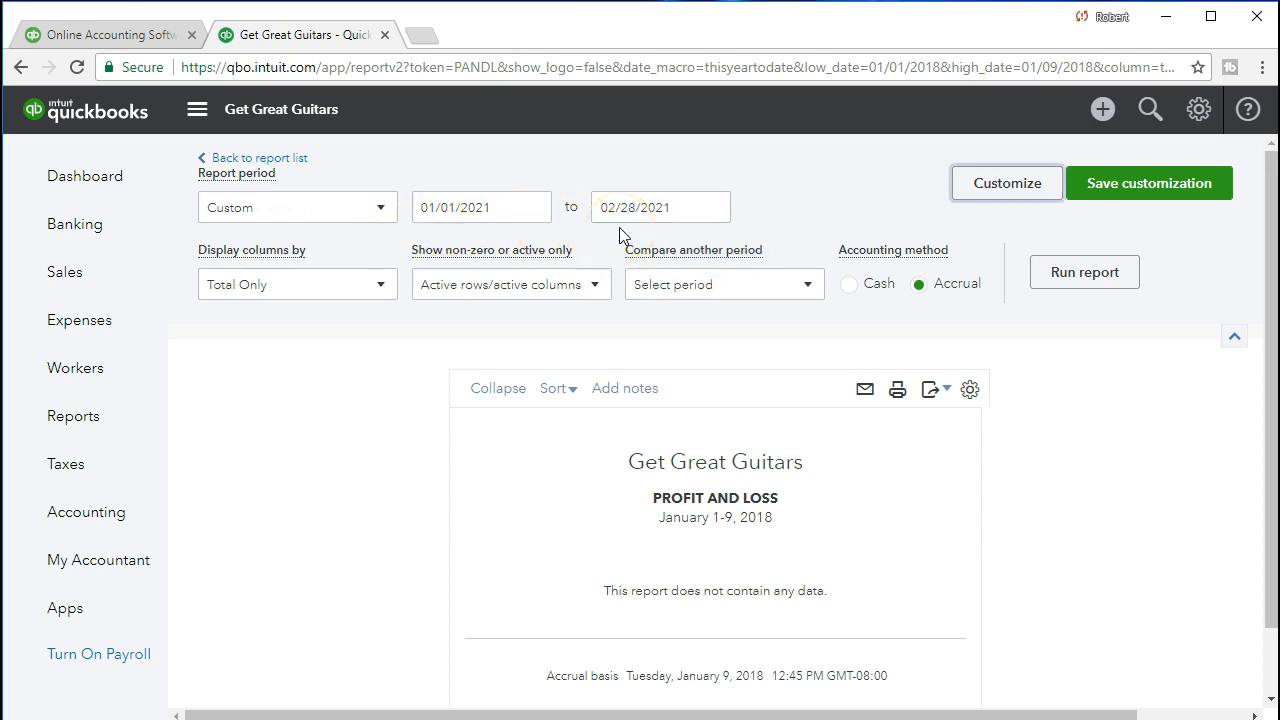
click(1056, 285)
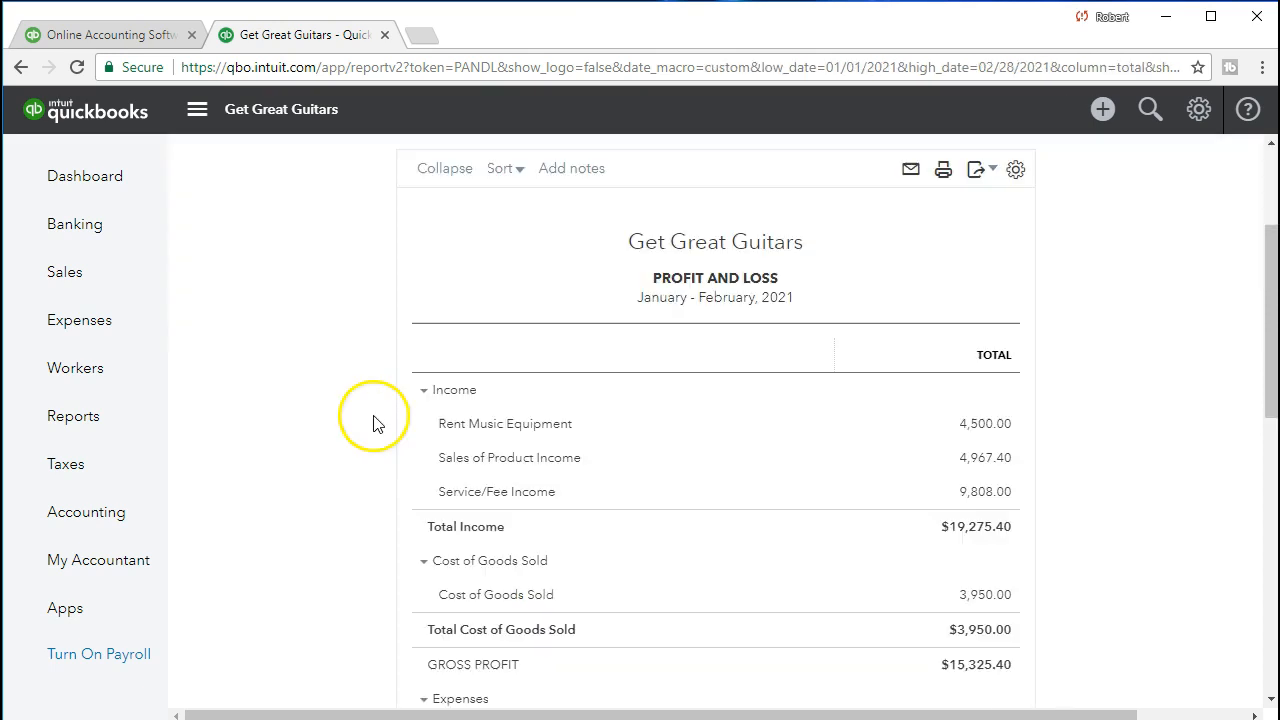
Examine the Depreciation line under Other Expenses and compare its placement with the regular Expenses section of the Profit and Loss.
scroll(349, 440, down, 5)
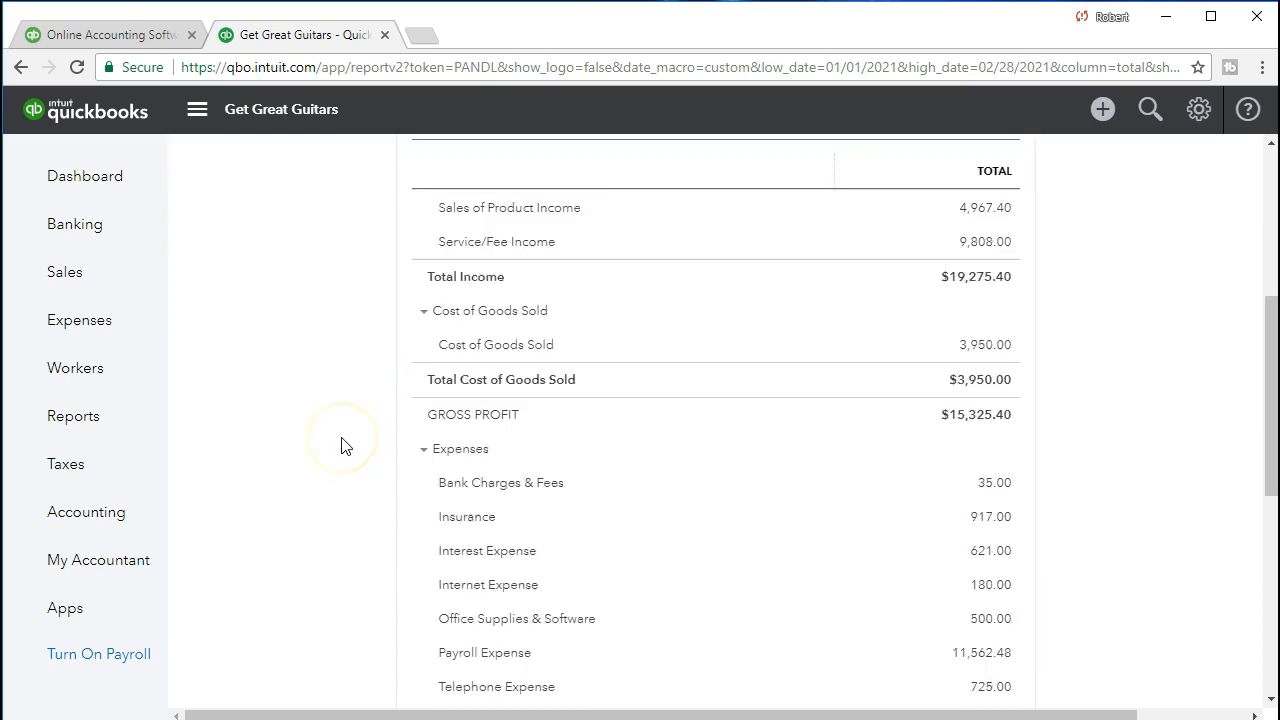
scroll(341, 446, down, 2)
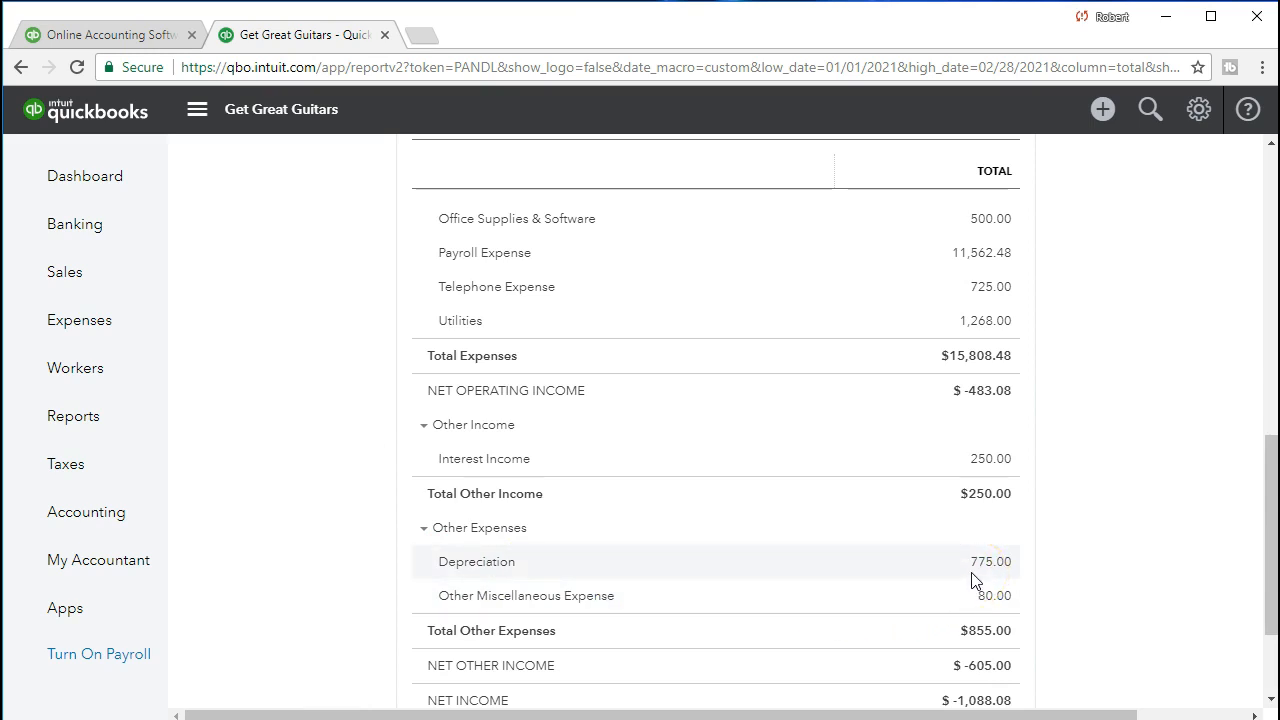
click(948, 579)
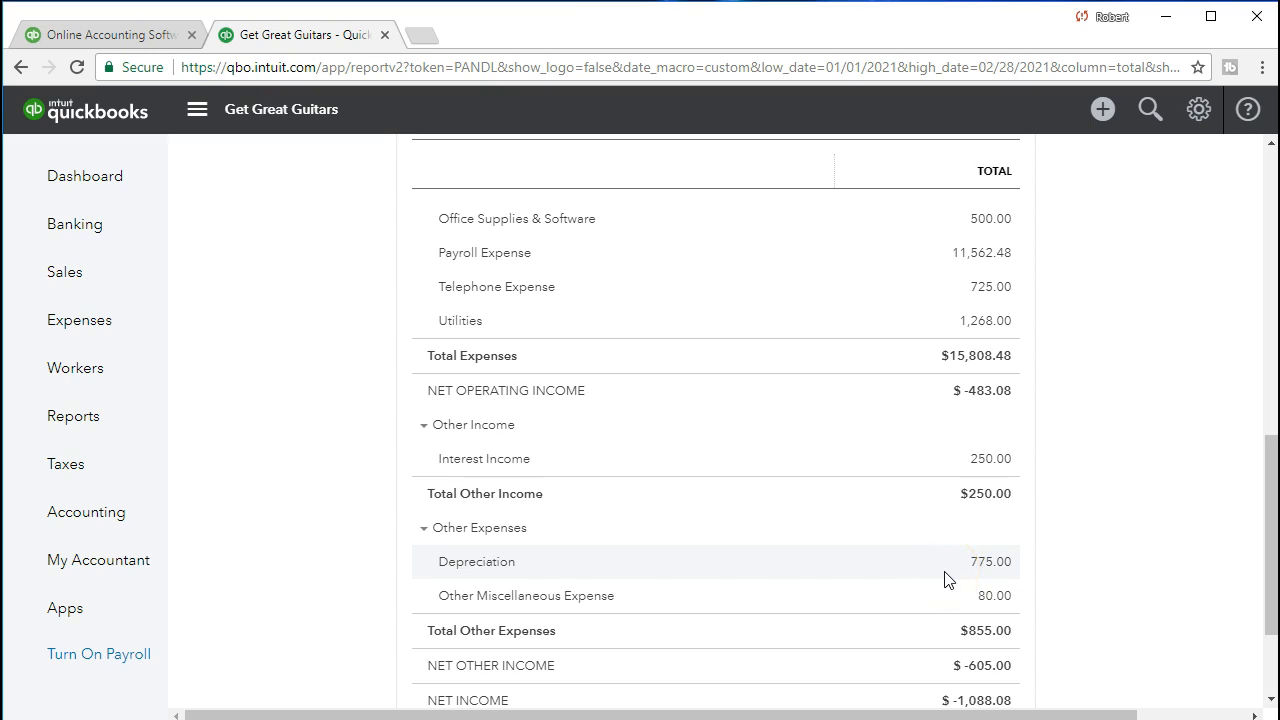
scroll(945, 580, up, 1)
click(797, 429)
scroll(789, 422, up, 1)
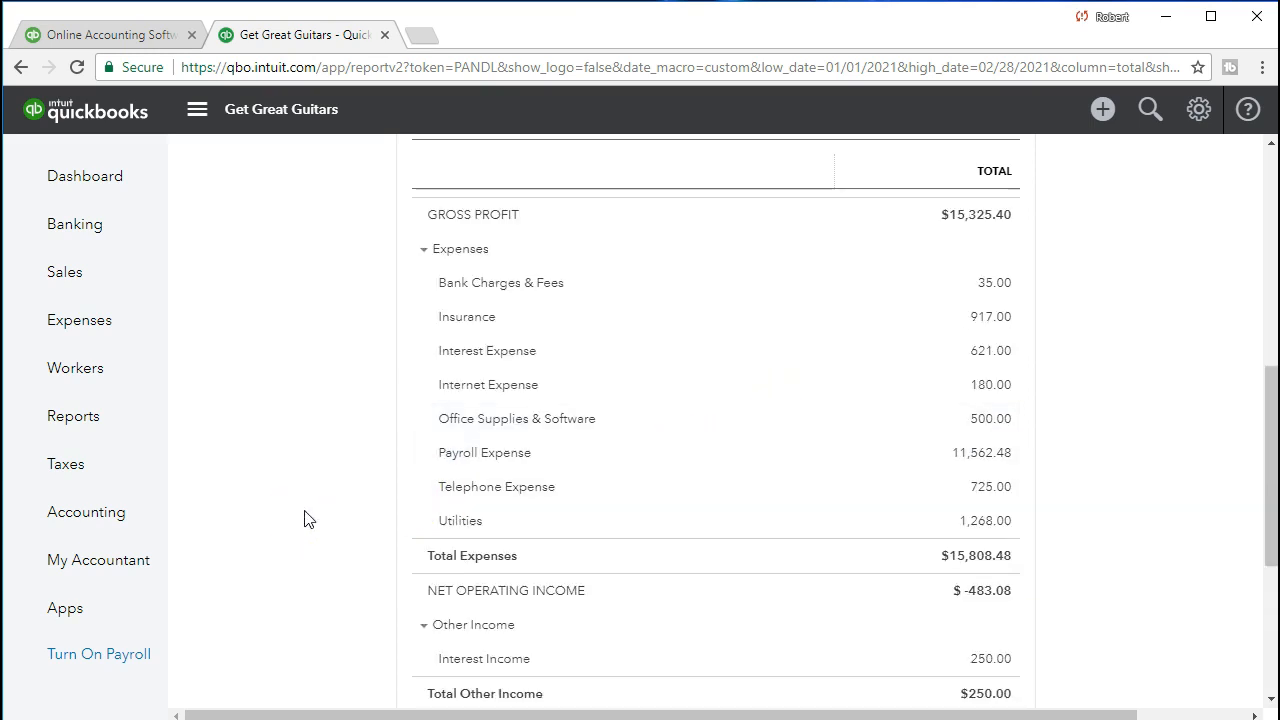
scroll(308, 518, down, 1)
scroll(308, 518, down, 1)
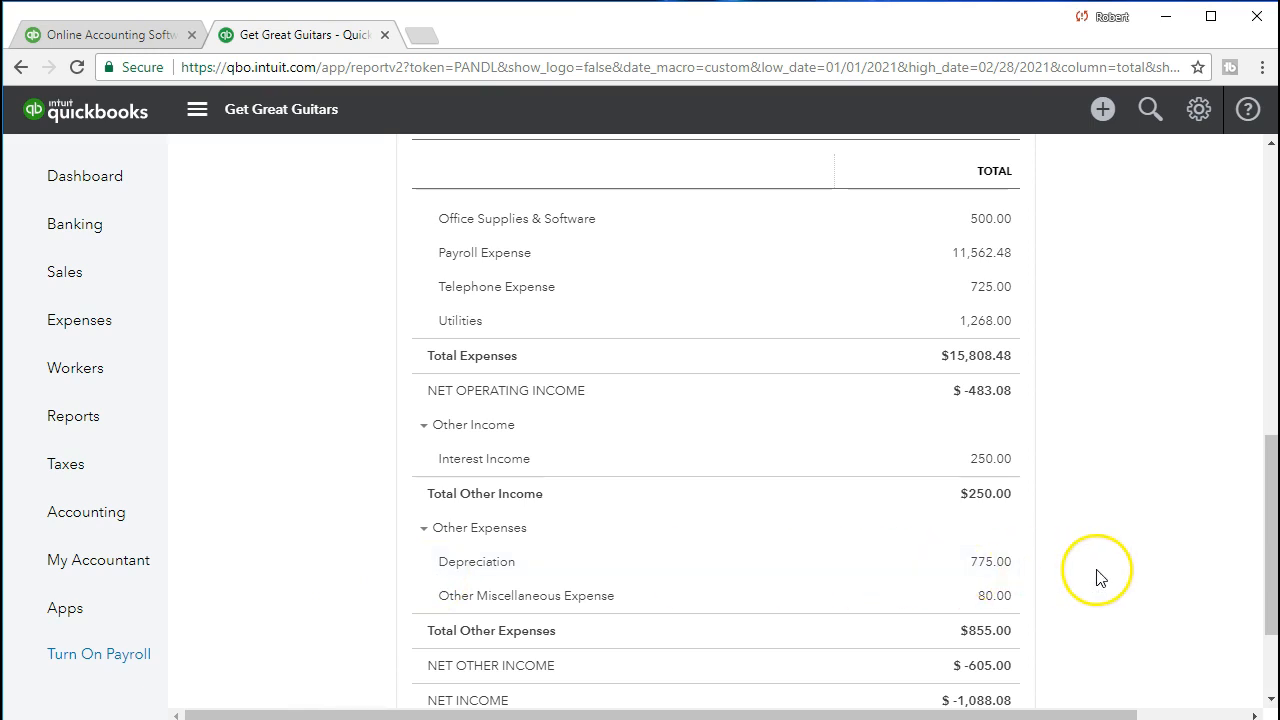
scroll(1097, 577, up, 1)
scroll(1097, 577, up, 2)
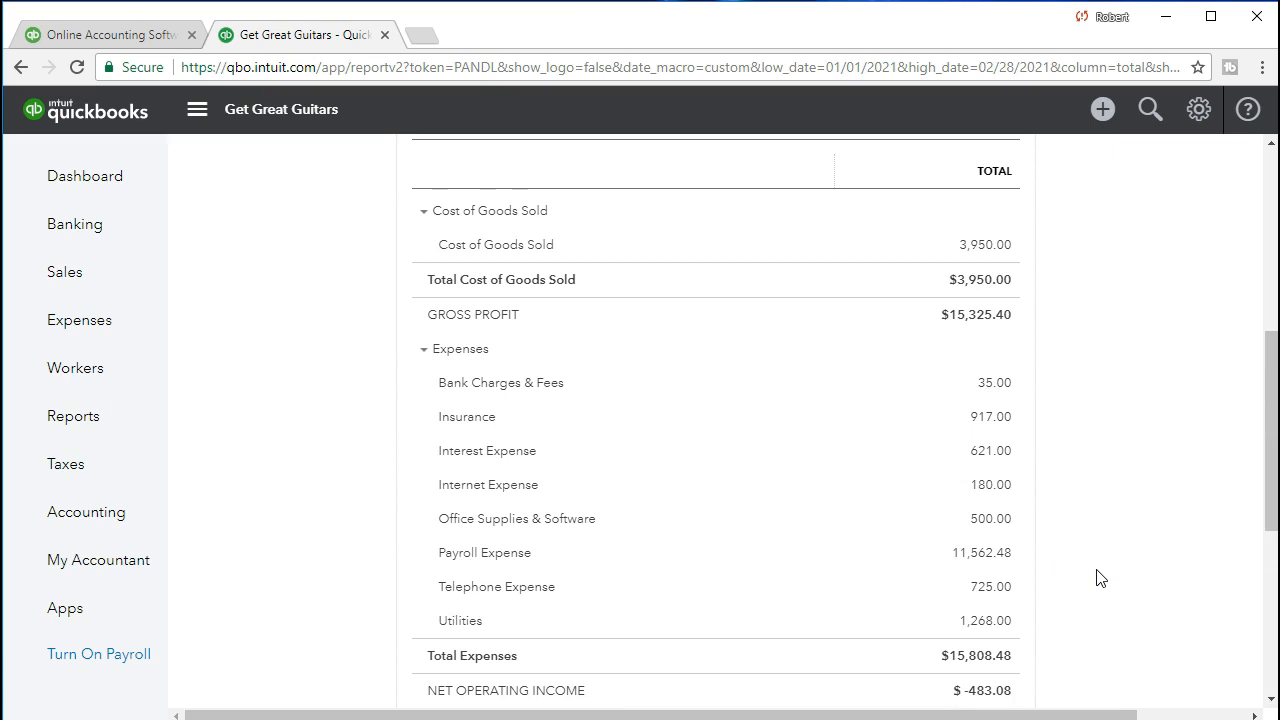
Review the Profit and Loss from Total Income through gross profit, expenses, net operating income and other income and expenses to net income.
scroll(1097, 577, up, 3)
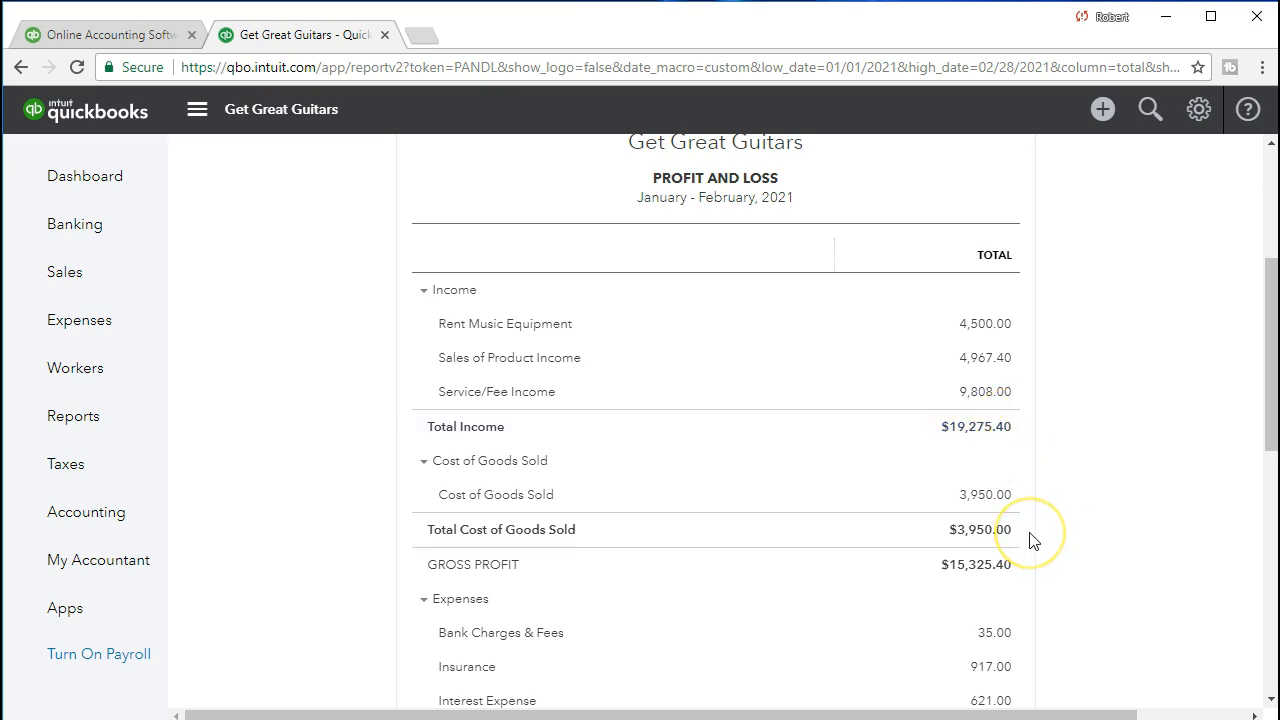
scroll(1033, 540, down, 3)
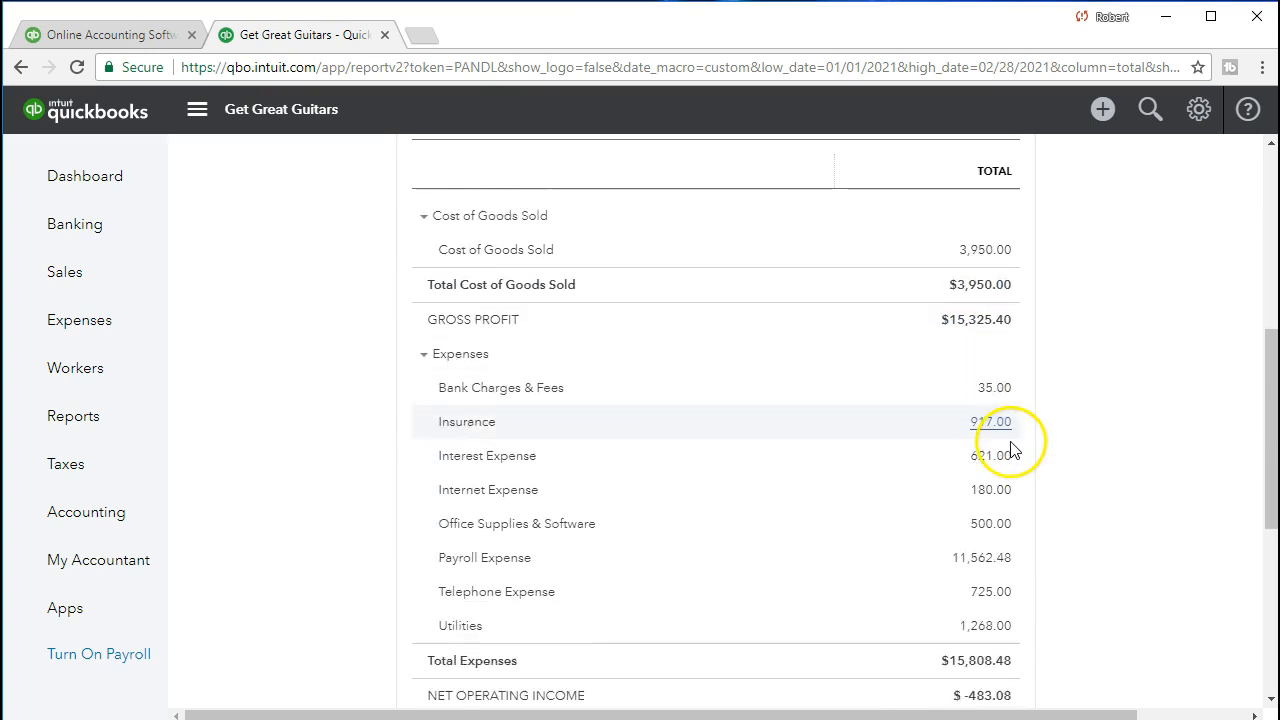
scroll(1013, 449, down, 1)
click(1000, 563)
click(993, 561)
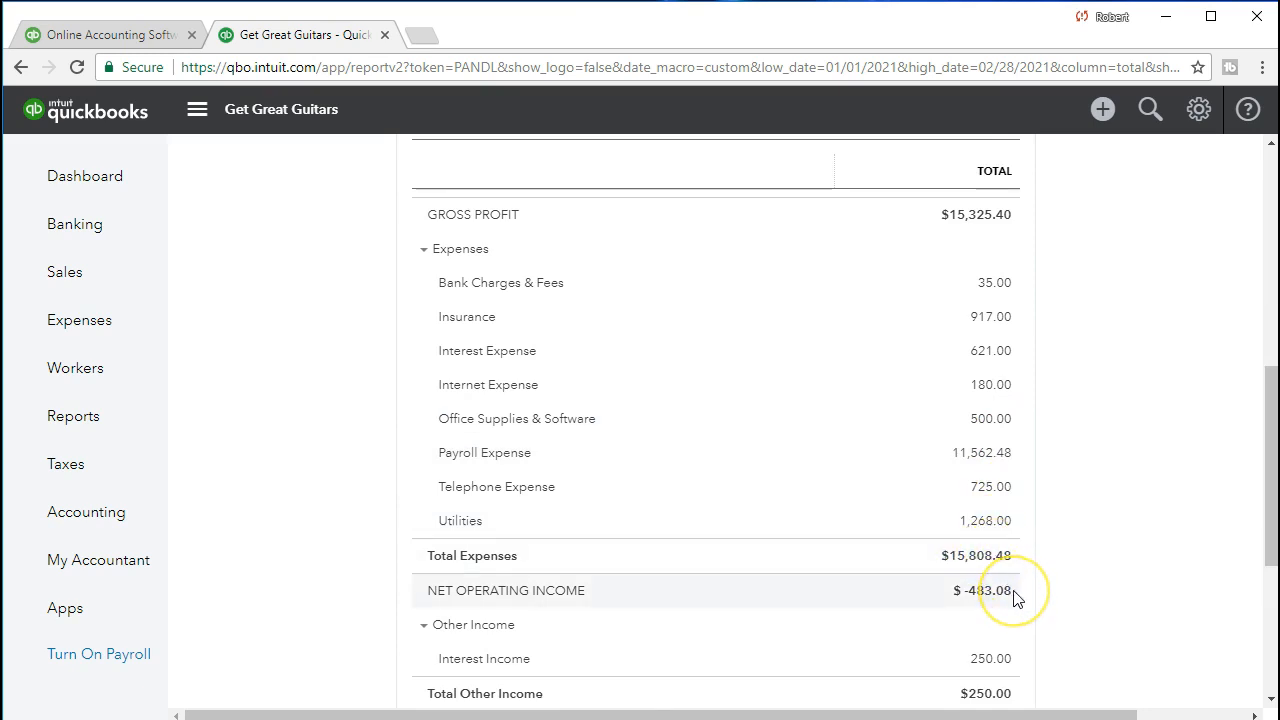
click(1020, 558)
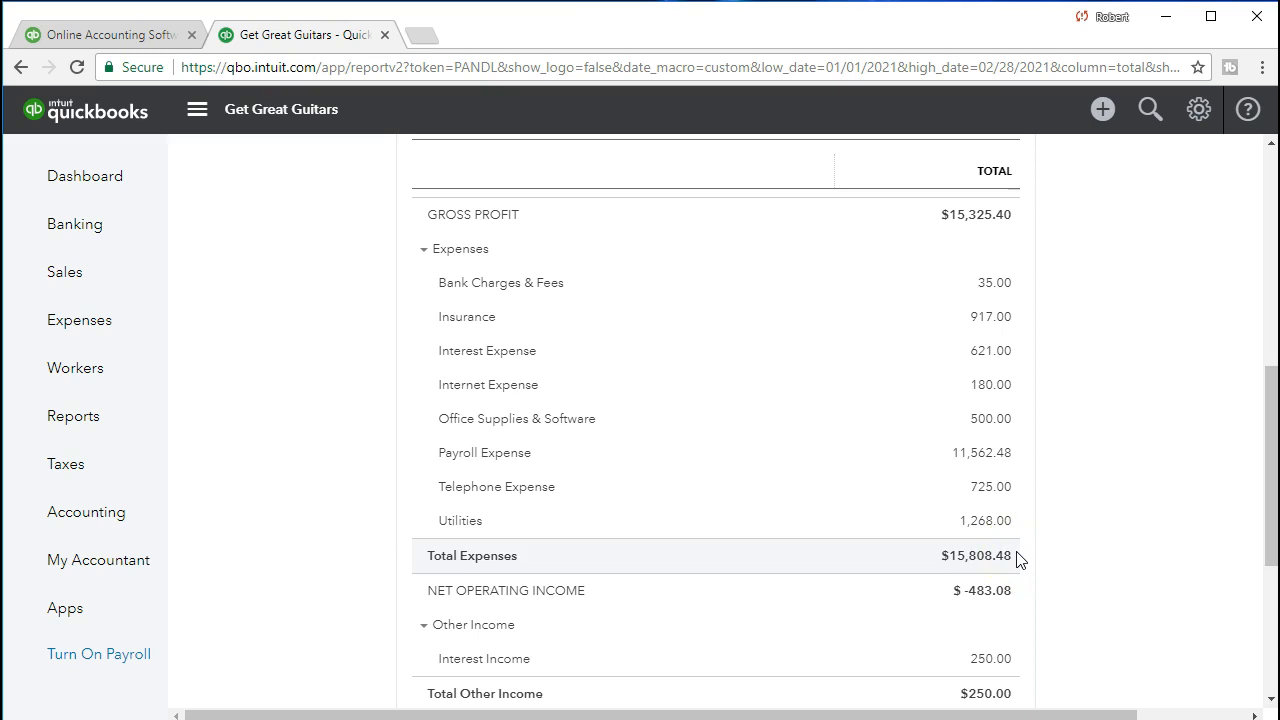
scroll(1020, 558, down, 1)
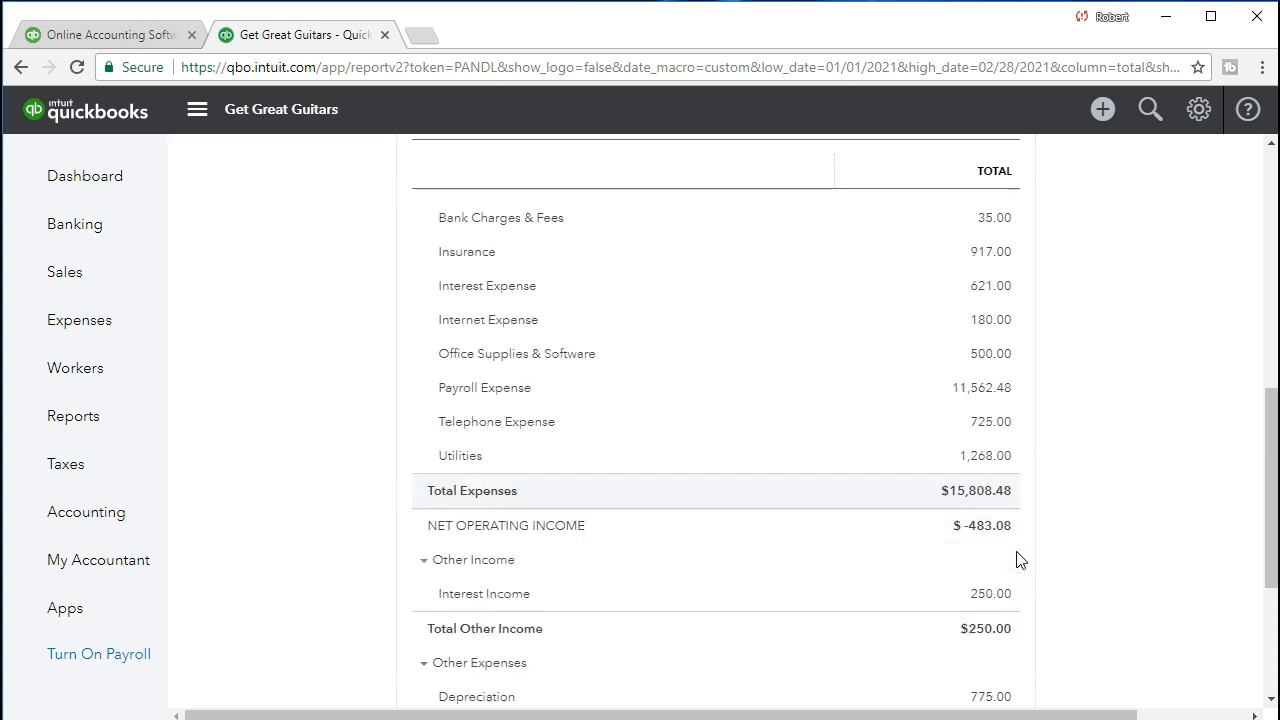
click(1023, 568)
scroll(1028, 578, down, 1)
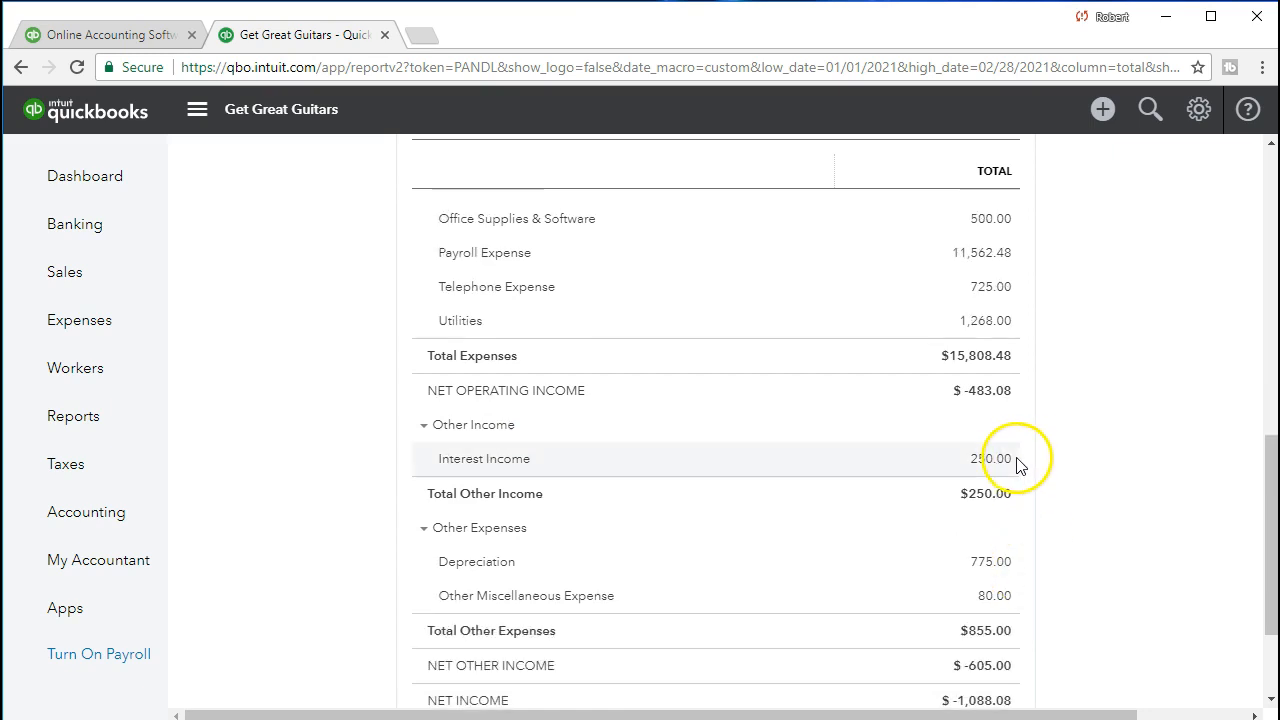
scroll(1031, 543, down, 1)
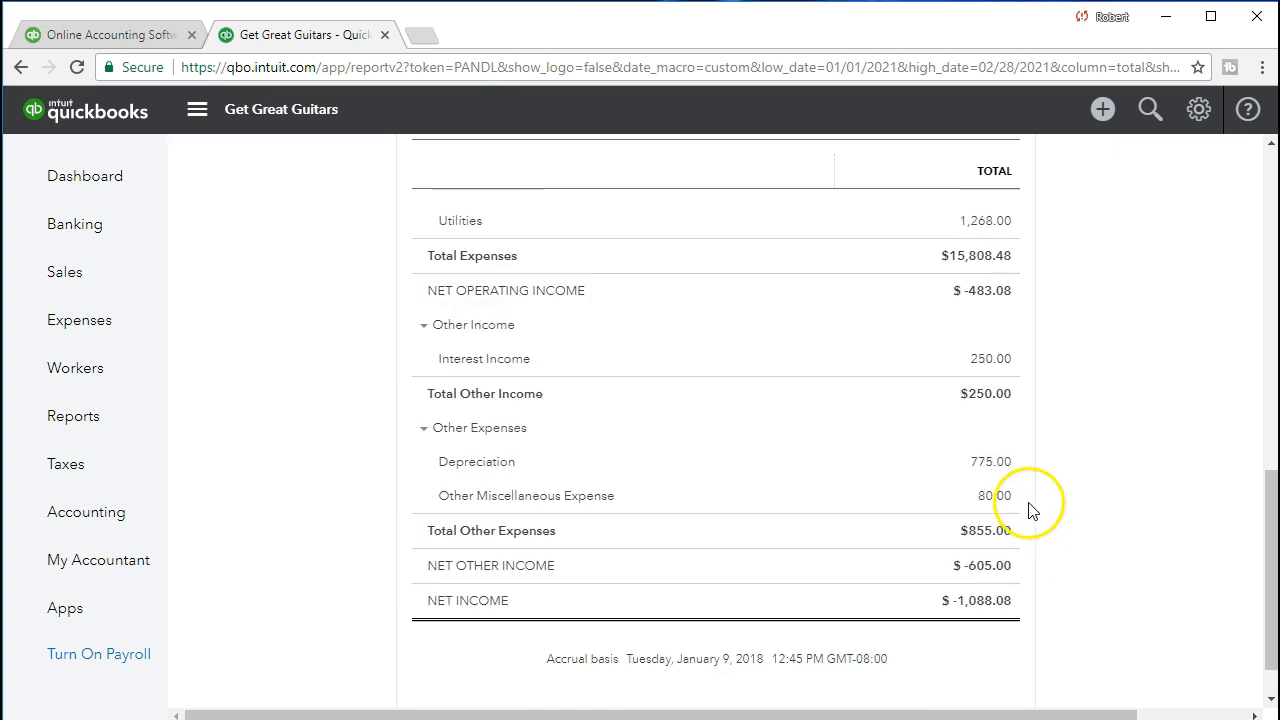